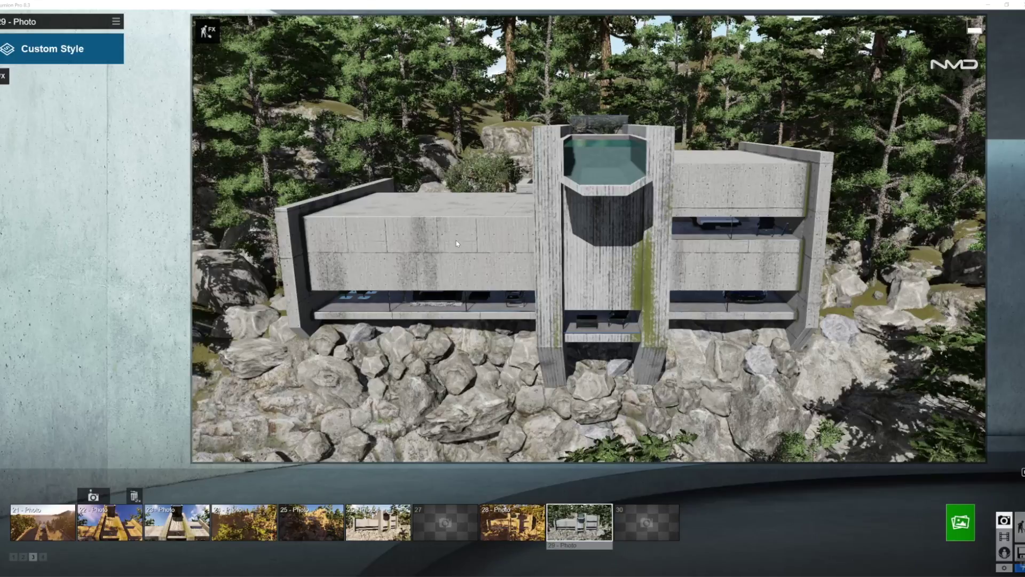
# Render shot 29 at 1920x1080 as a JPG named Test_9.
pyautogui.click(960, 522)
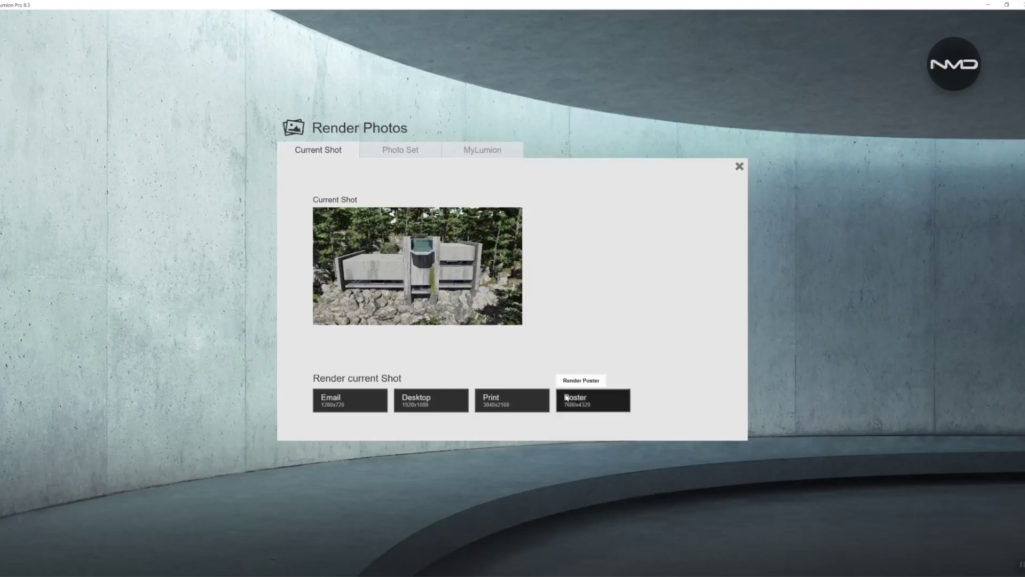
pyautogui.click(458, 396)
pyautogui.click(793, 69)
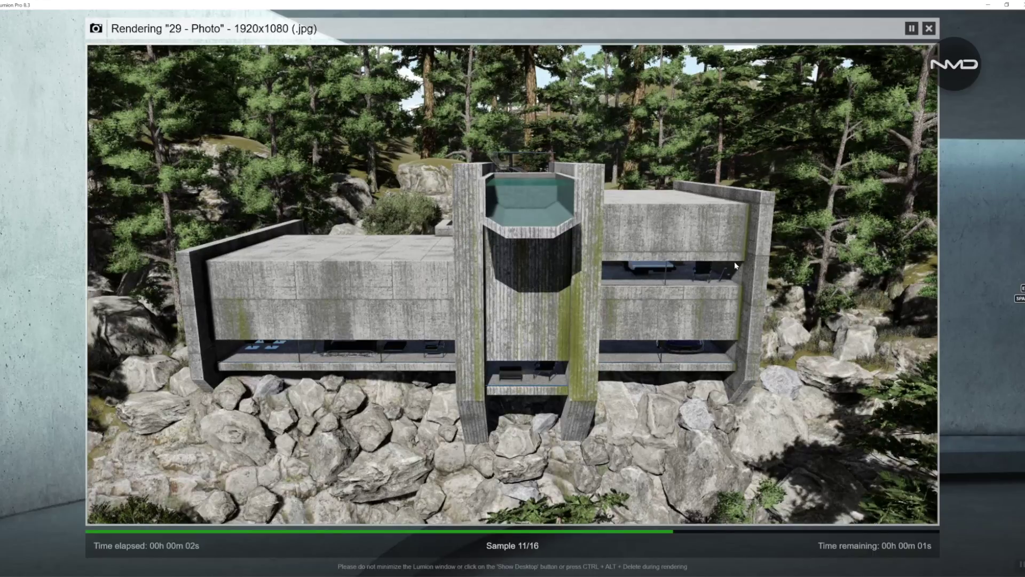
pyautogui.click(910, 510)
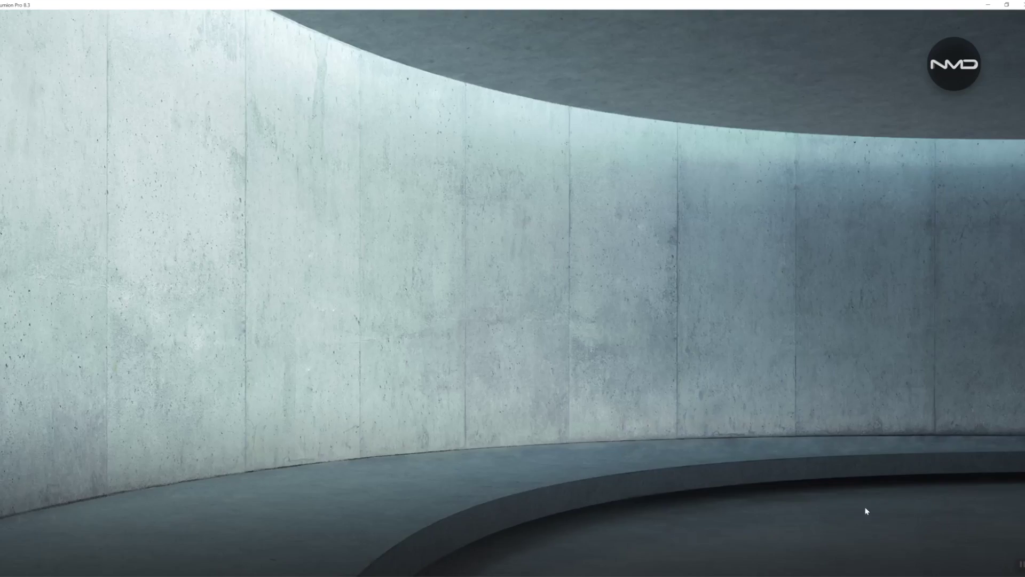
# Save the current view into photo slot 30 and apply the Dawn style.
pyautogui.click(629, 496)
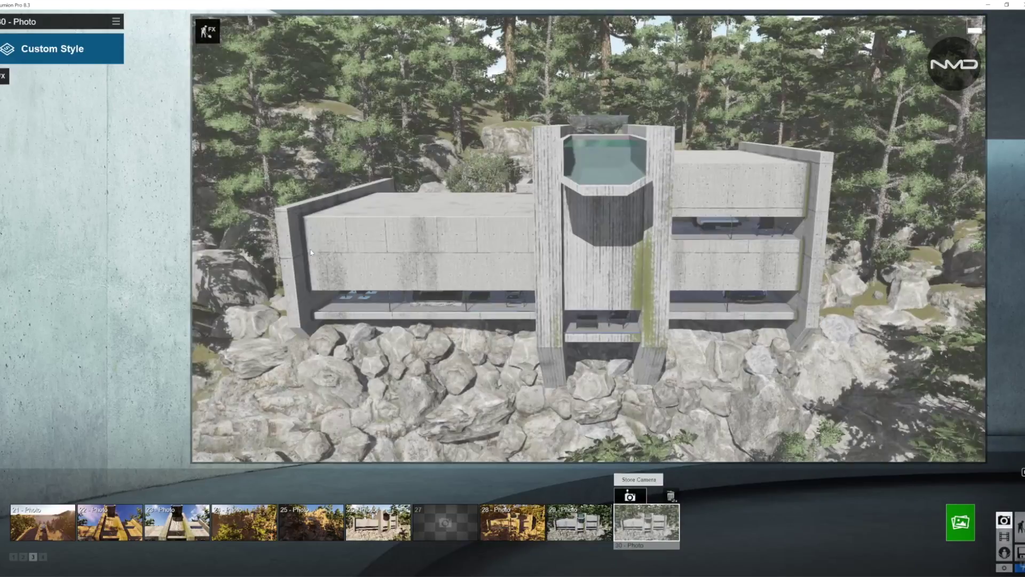
pyautogui.click(56, 50)
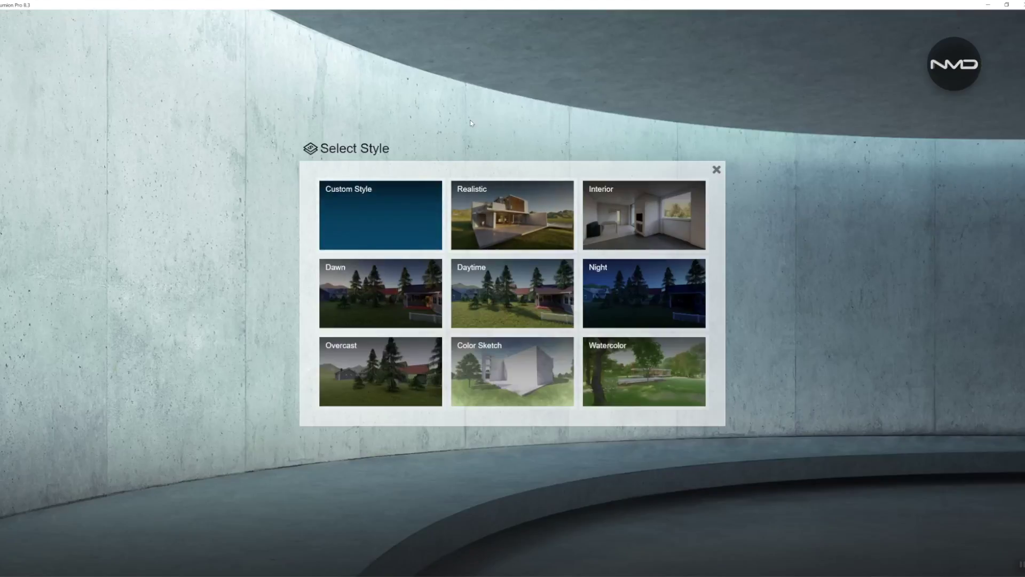
pyautogui.click(384, 291)
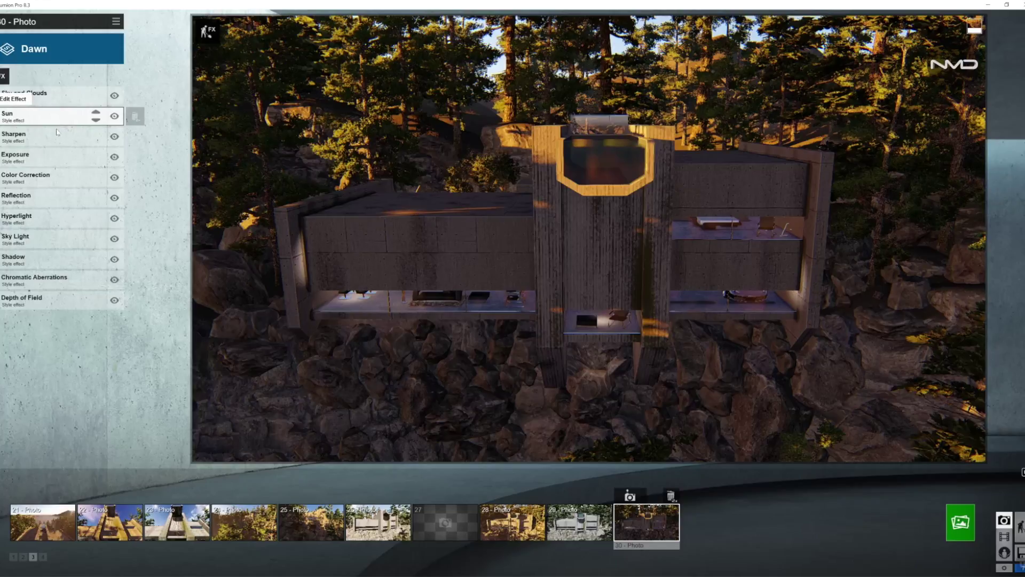
pyautogui.click(4, 76)
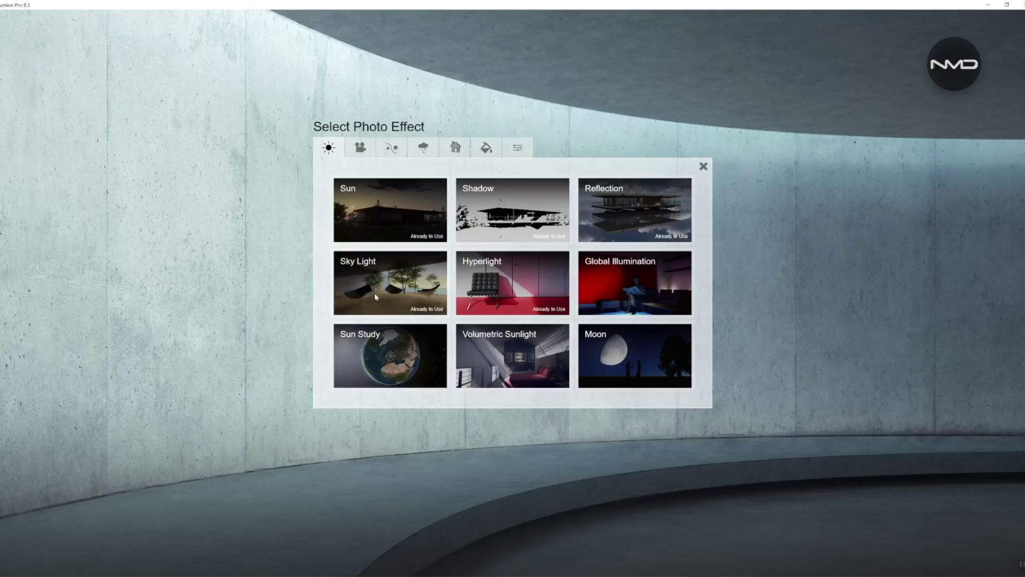
# Add a Volumetric Sunlight effect to photo 30, then disable it.
pyautogui.click(531, 364)
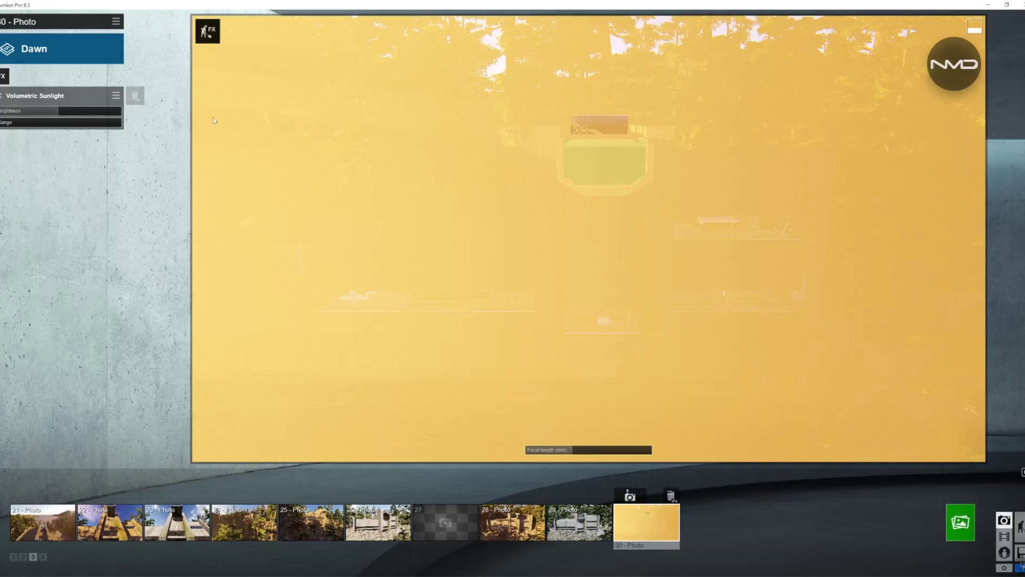
pyautogui.click(1, 96)
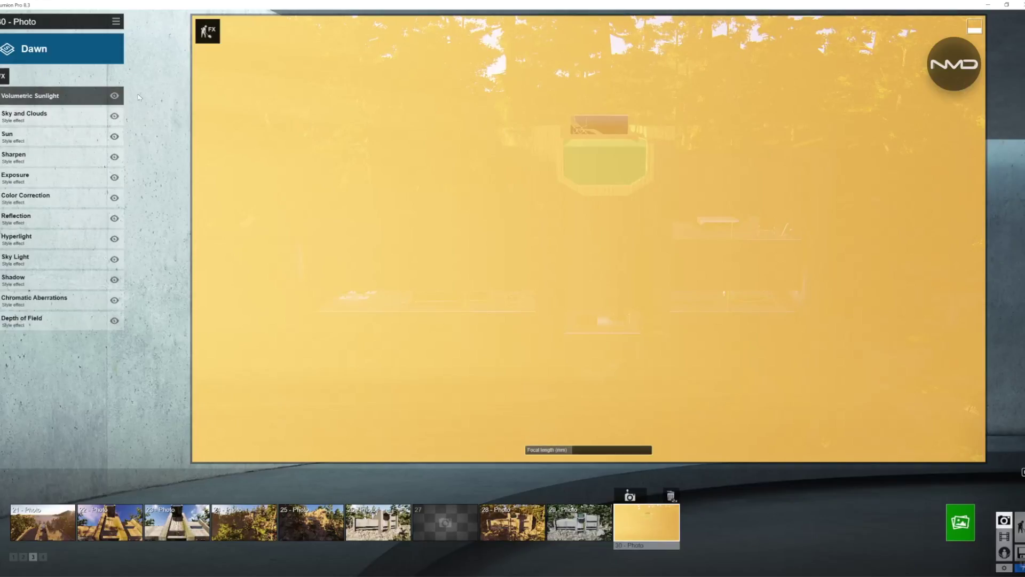
pyautogui.click(114, 97)
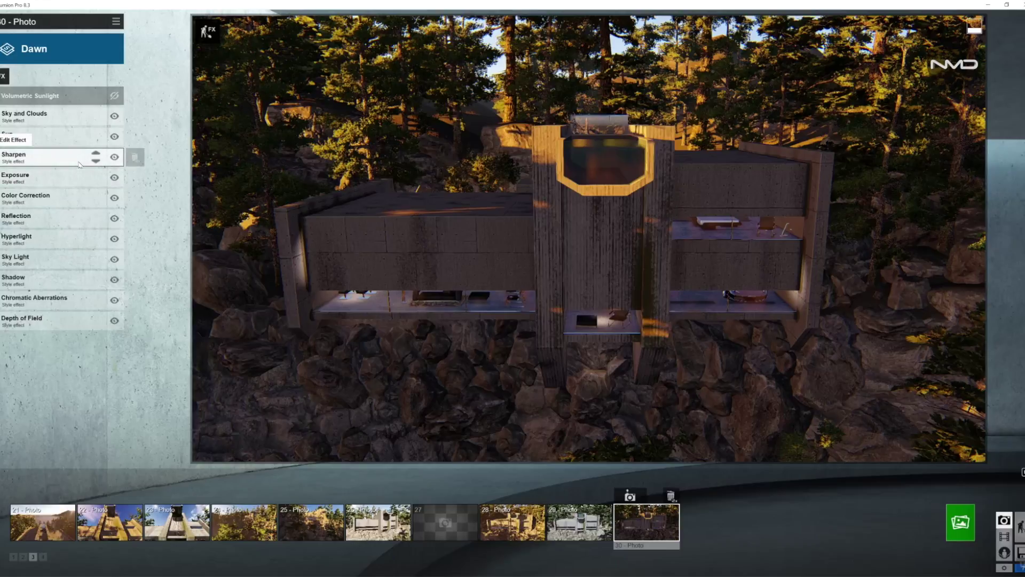
# In Sky and Clouds, set High Clouds to 0.4 and master cloud amount to 0.0.
pyautogui.click(62, 115)
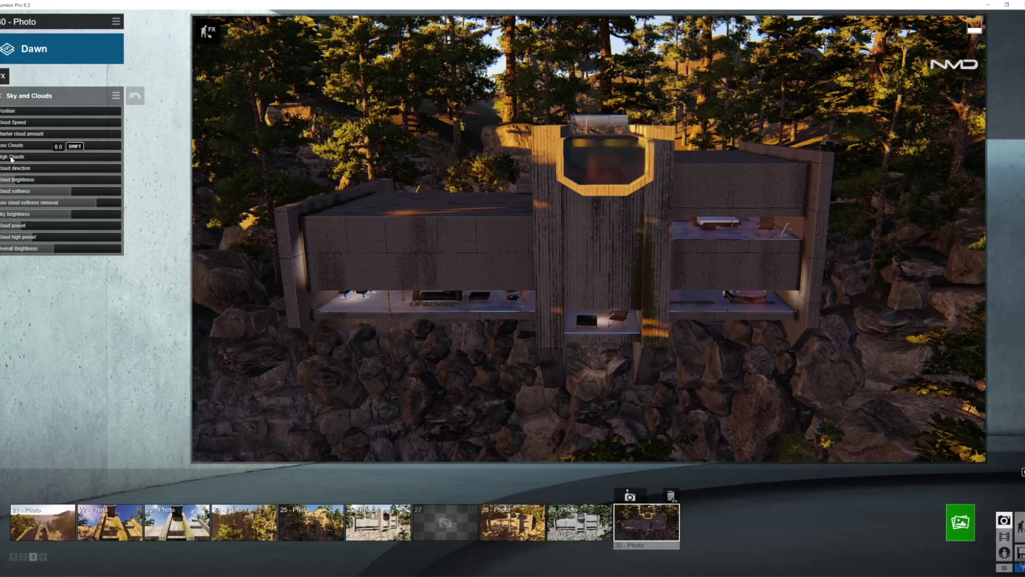
pyautogui.moveTo(11, 159); pyautogui.dragTo(46, 159)
pyautogui.moveTo(50, 136); pyautogui.dragTo(55, 135)
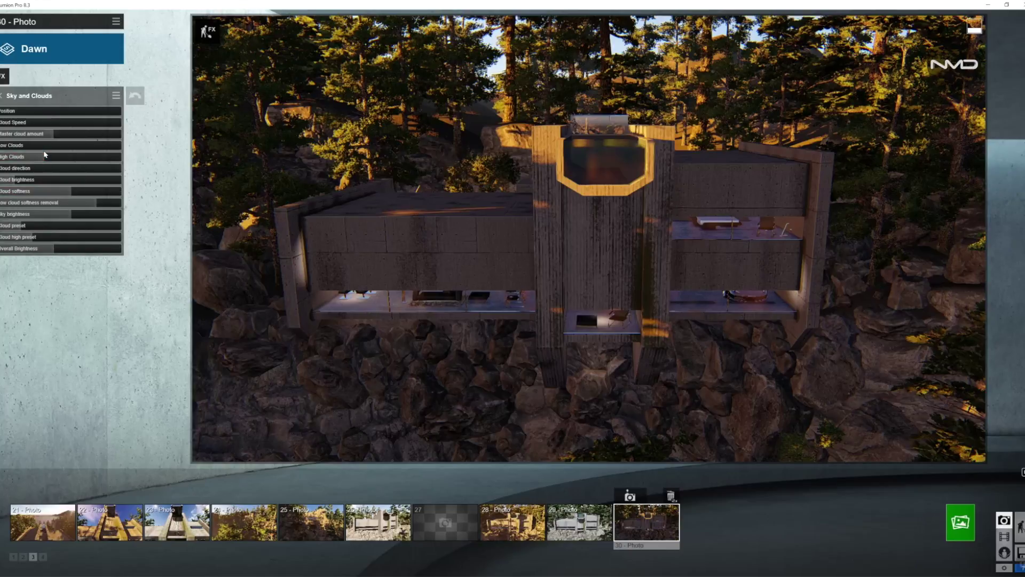
pyautogui.click(2, 96)
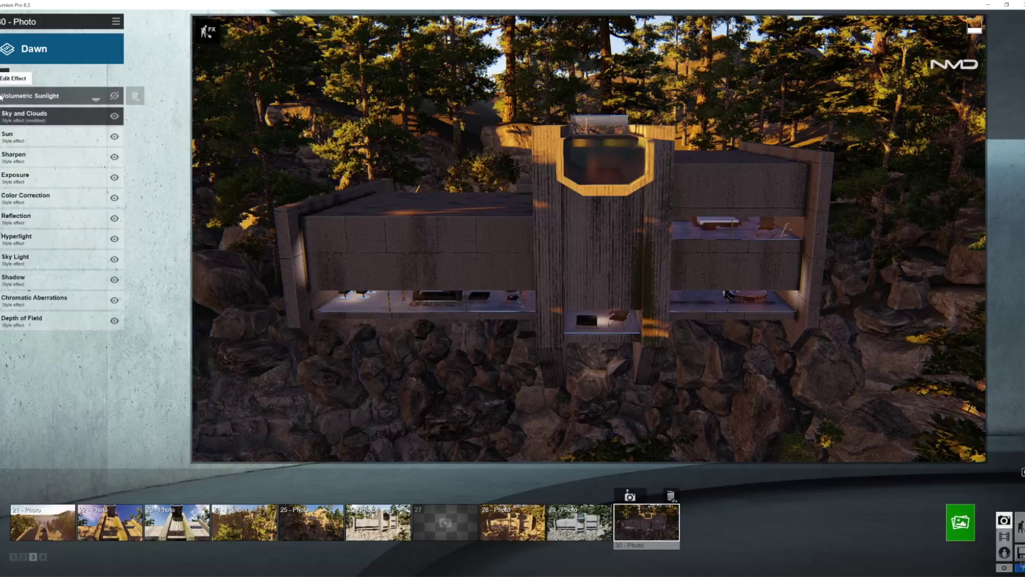
# Turn the Sun heading to about 0.19 so dawn light and tree shadows cross the house.
pyautogui.click(50, 139)
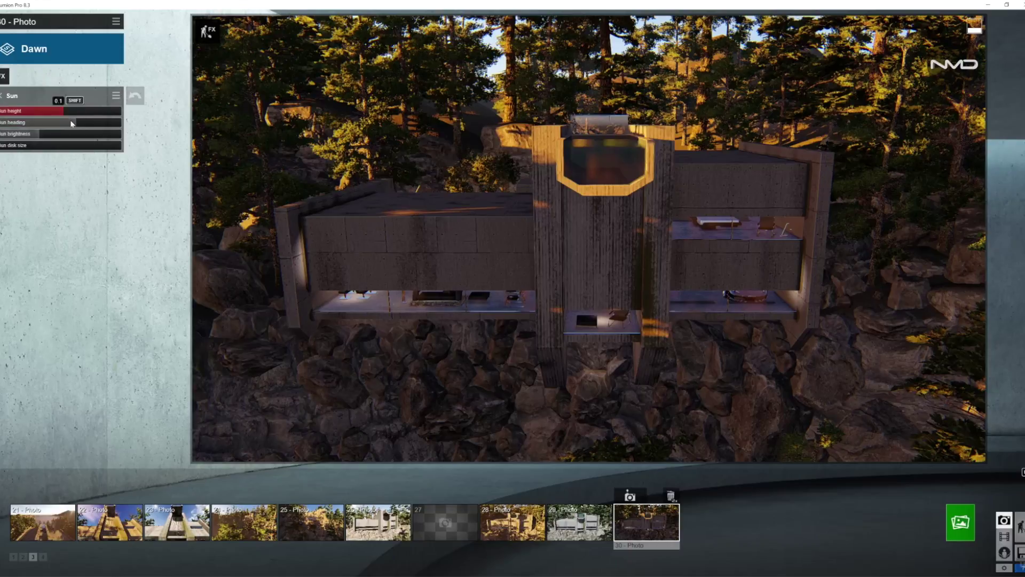
pyautogui.moveTo(74, 124)
pyautogui.mouseDown()
pyautogui.moveTo(57, 121)
pyautogui.moveTo(67, 112)
pyautogui.mouseUp()
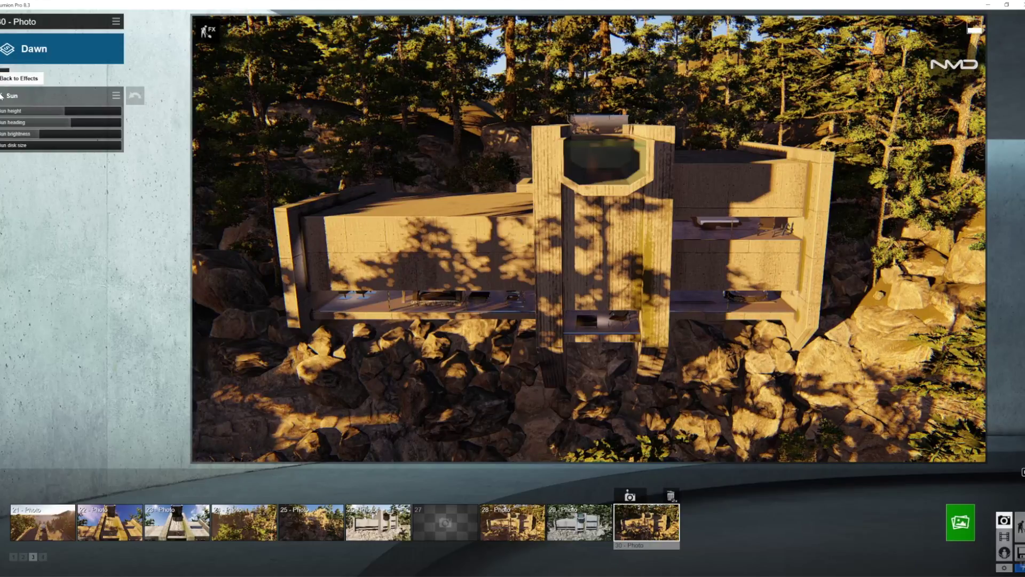
pyautogui.click(35, 95)
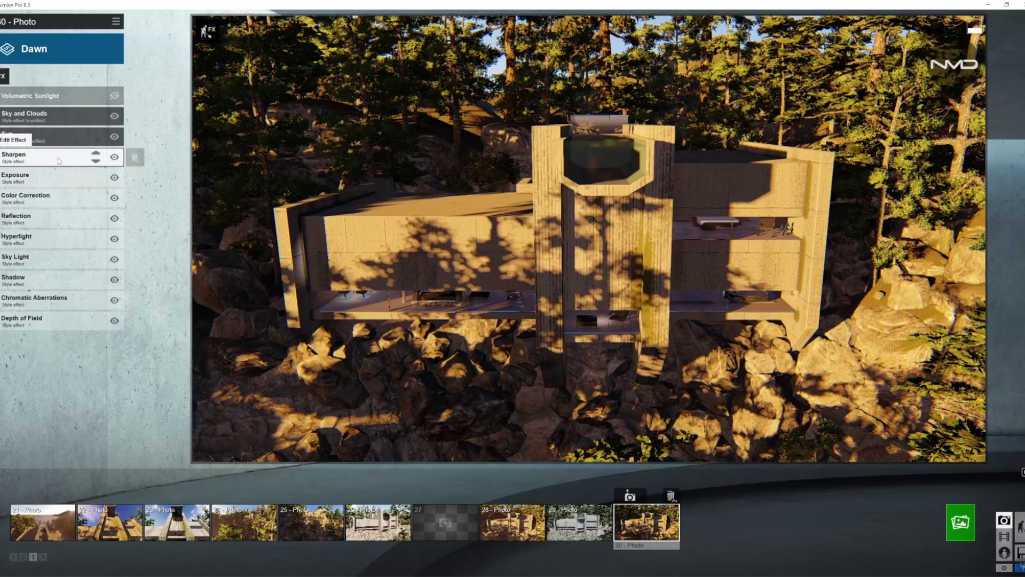
# Set the Sharpen effect's intensity to 0.4.
pyautogui.click(60, 160)
pyautogui.moveTo(9, 111); pyautogui.dragTo(22, 113)
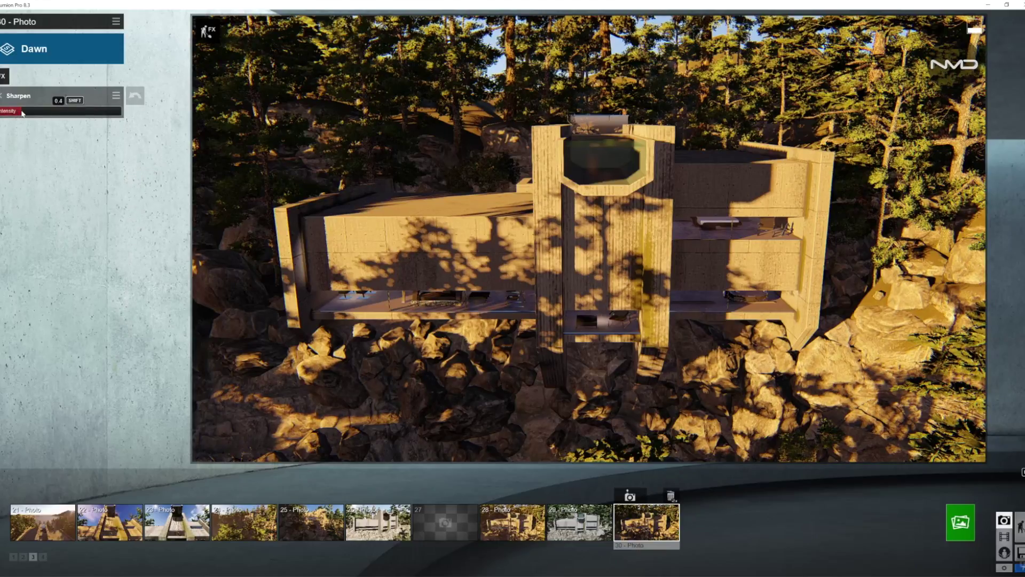
pyautogui.click(2, 96)
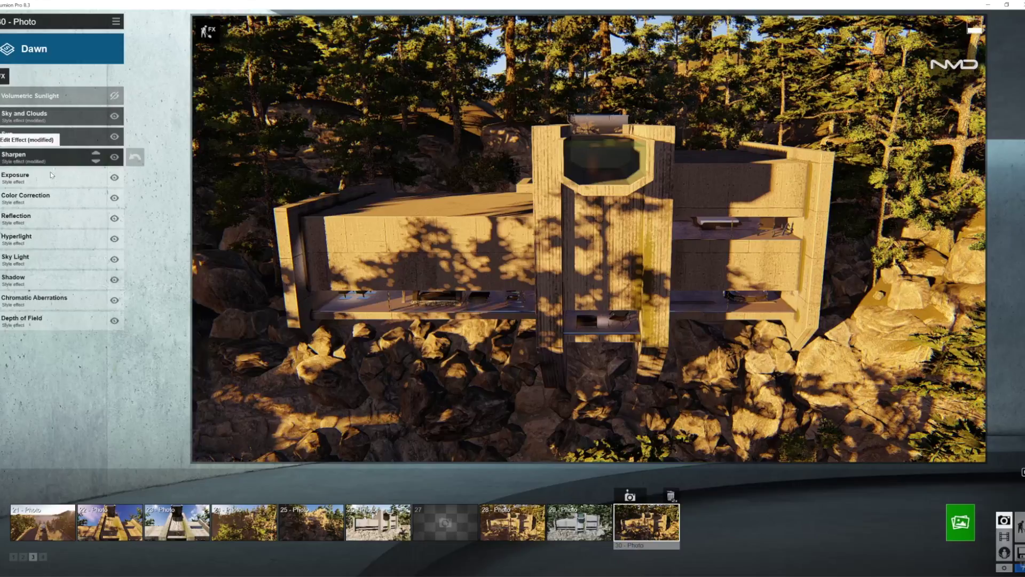
pyautogui.click(57, 201)
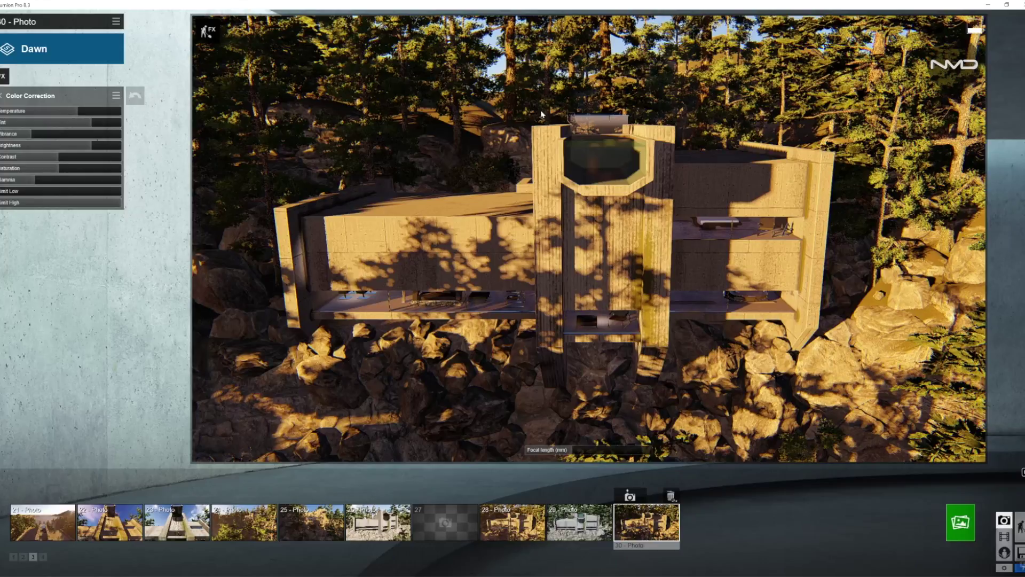
# Nudge the Color Correction temperature to about 0.33.
pyautogui.click(77, 113)
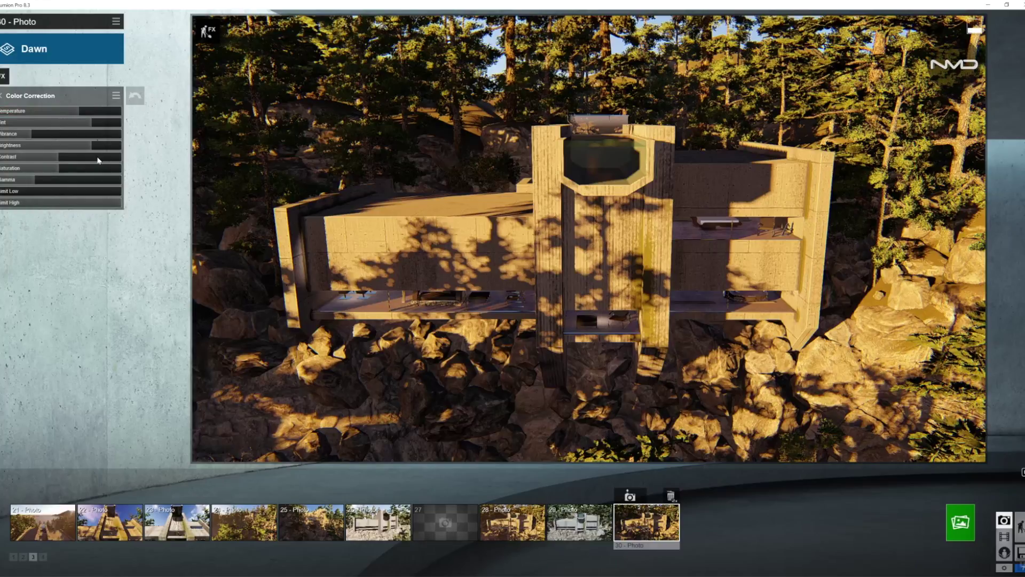
pyautogui.click(2, 95)
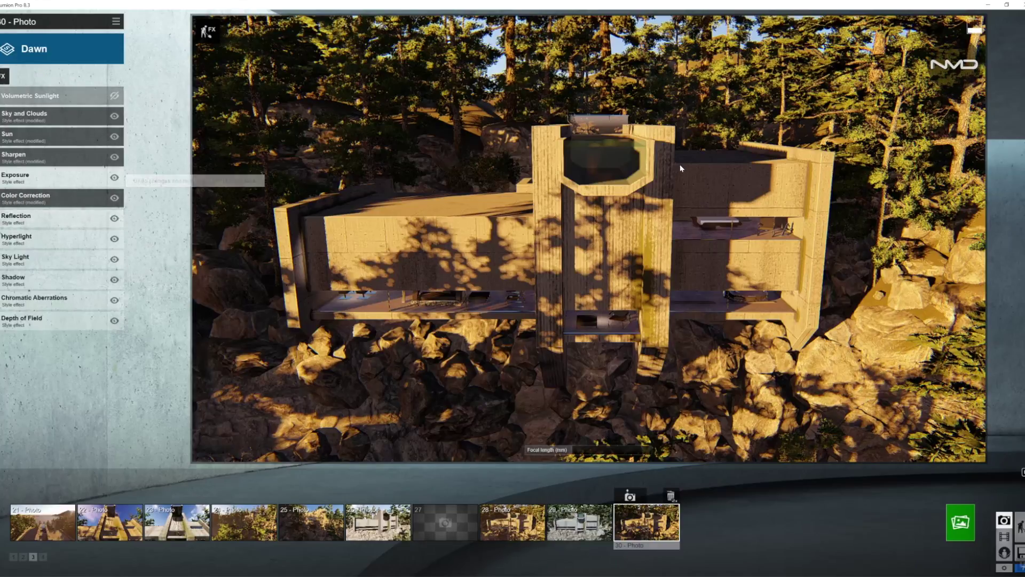
pyautogui.click(50, 216)
# Add three reflection planes on the front glazing, central glass and top glass.
pyautogui.click(15, 123)
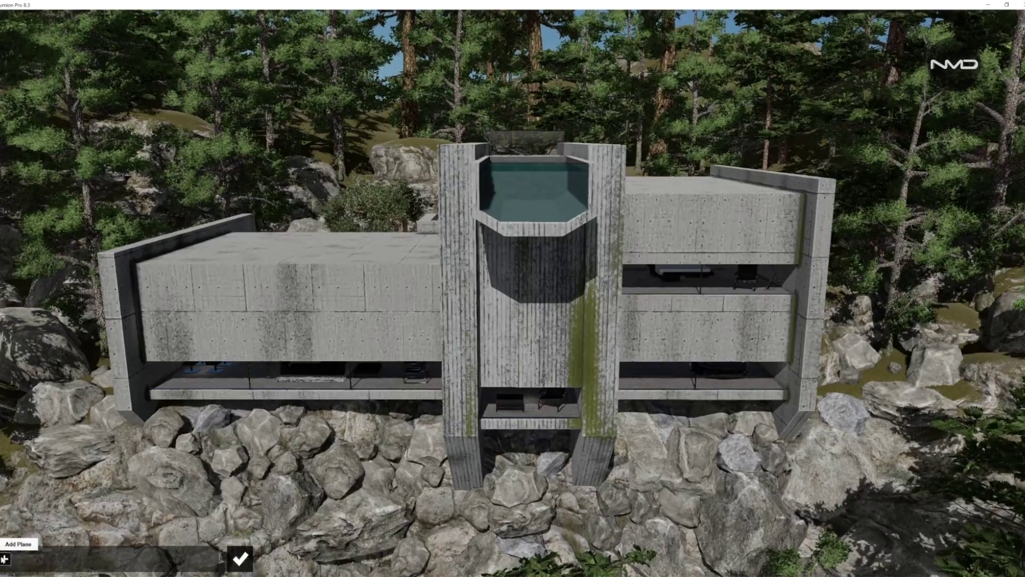
pyautogui.click(4, 558)
pyautogui.click(295, 378)
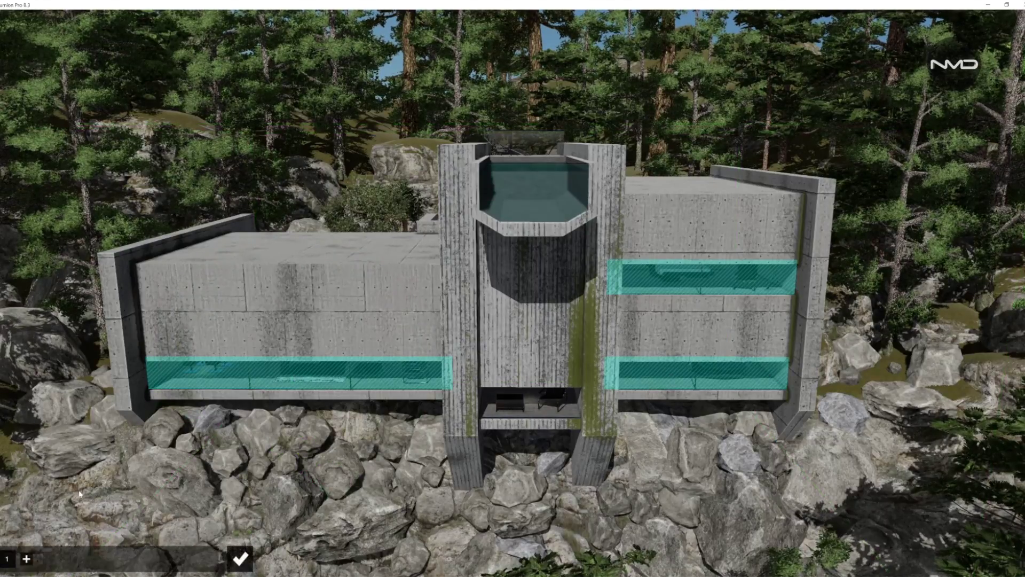
pyautogui.click(26, 558)
pyautogui.click(546, 402)
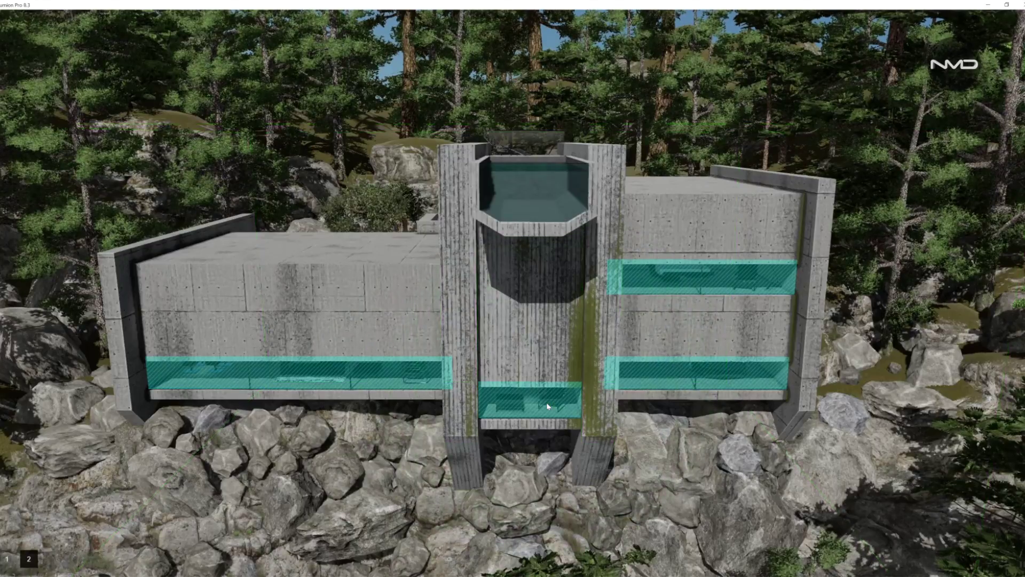
pyautogui.click(48, 559)
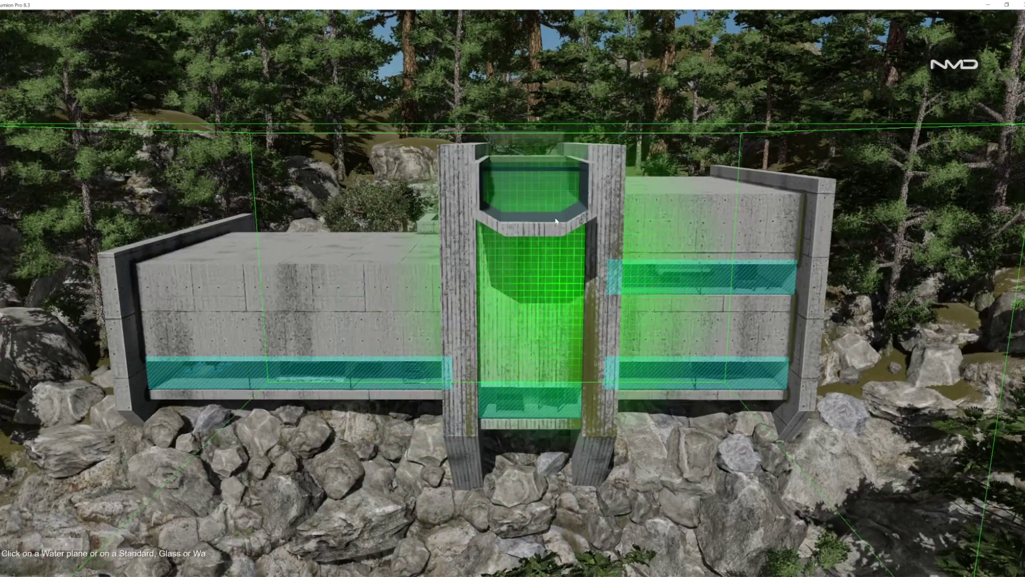
pyautogui.click(539, 189)
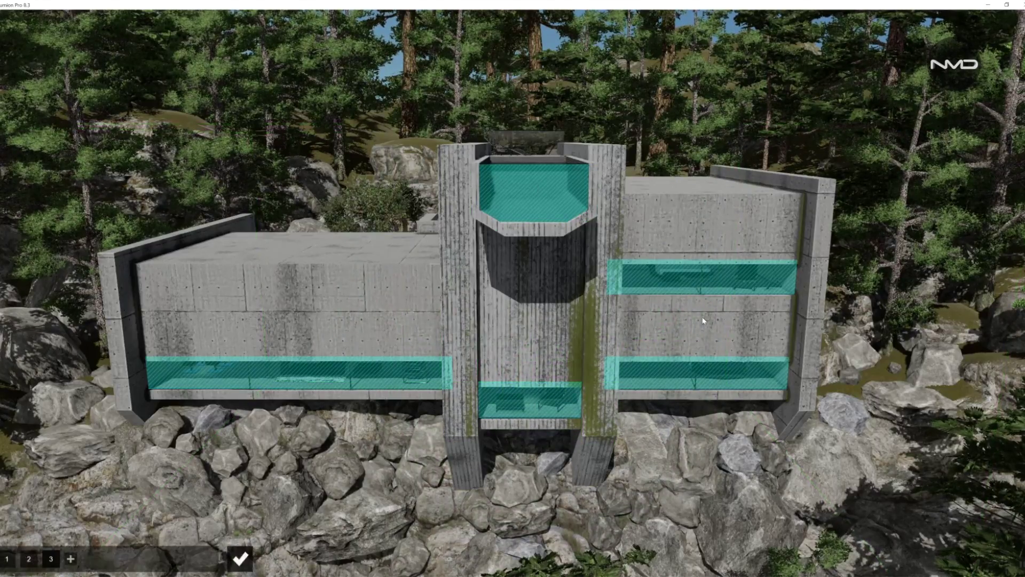
pyautogui.click(240, 558)
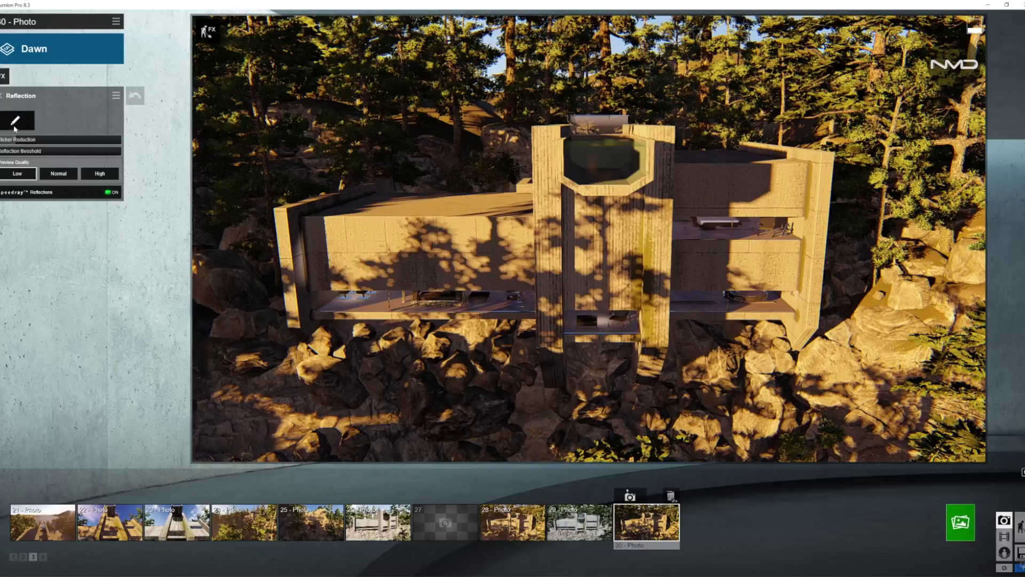
pyautogui.click(2, 96)
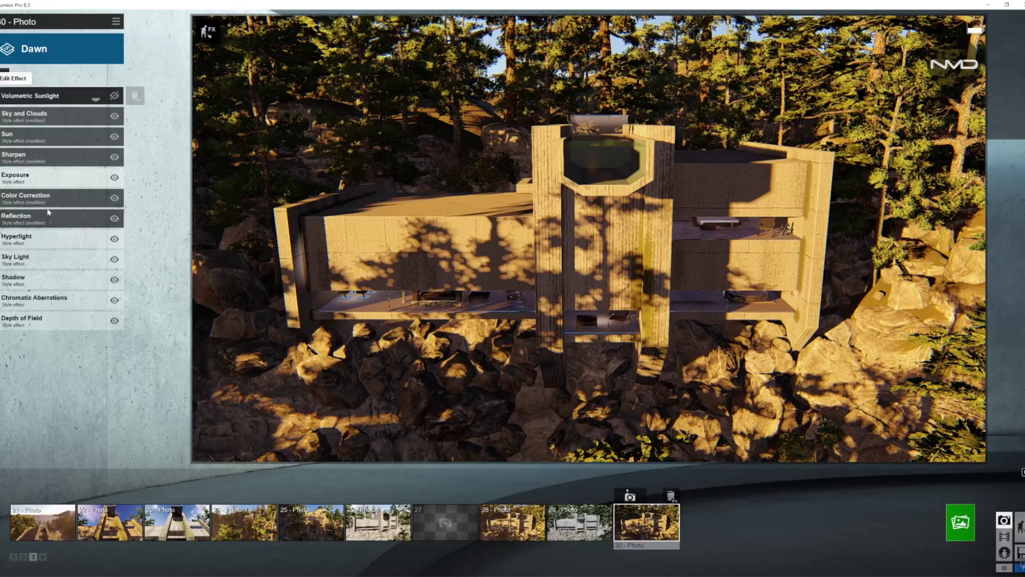
# Set the Hyperlight amount to 13.7.
pyautogui.click(54, 243)
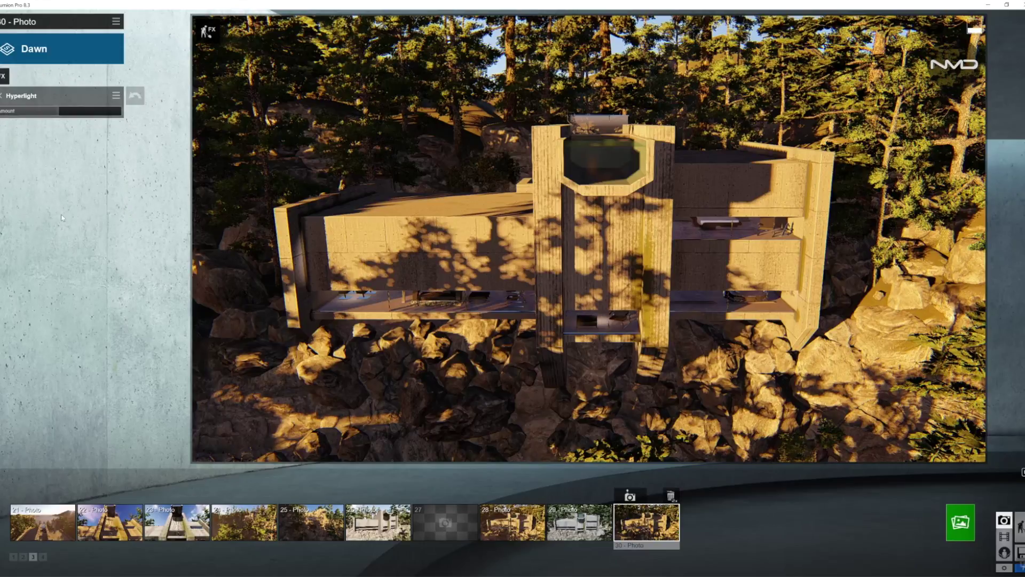
pyautogui.moveTo(48, 111); pyautogui.dragTo(45, 111)
pyautogui.moveTo(45, 112); pyautogui.dragTo(42, 114)
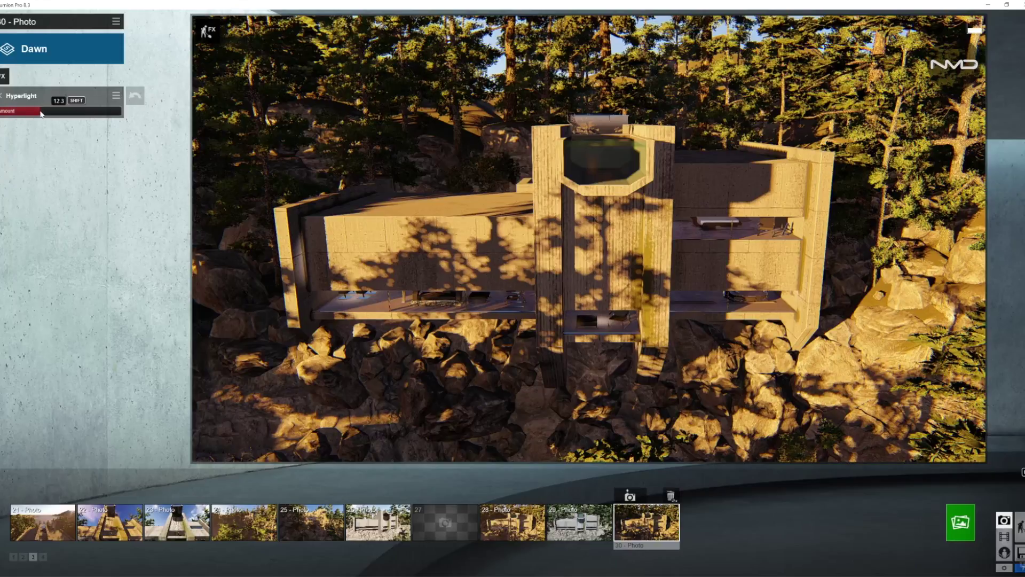
pyautogui.click(1, 96)
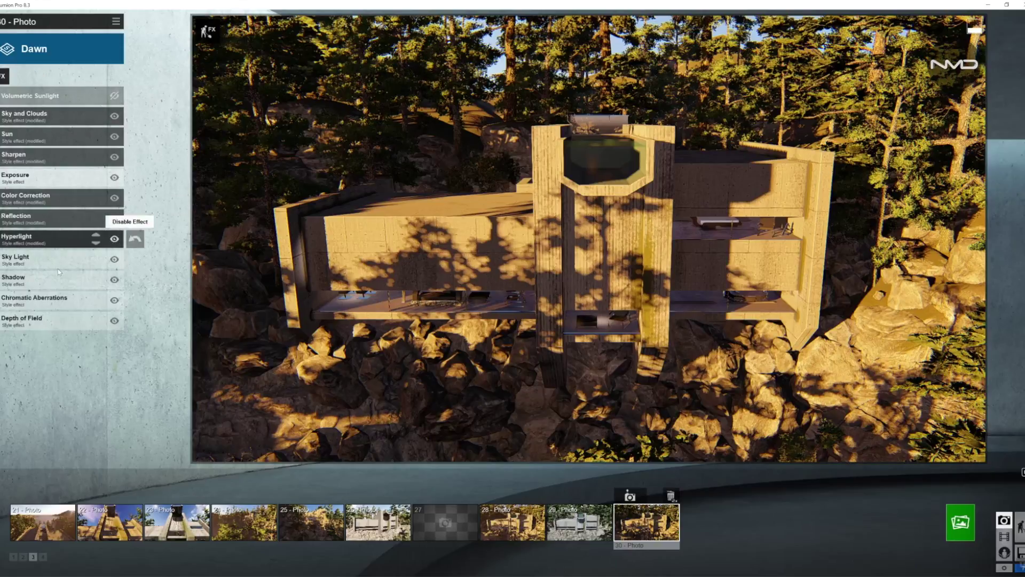
# Set Sky Light brightness to 1.3 with planar and projected reflections on and High render quality.
pyautogui.click(59, 259)
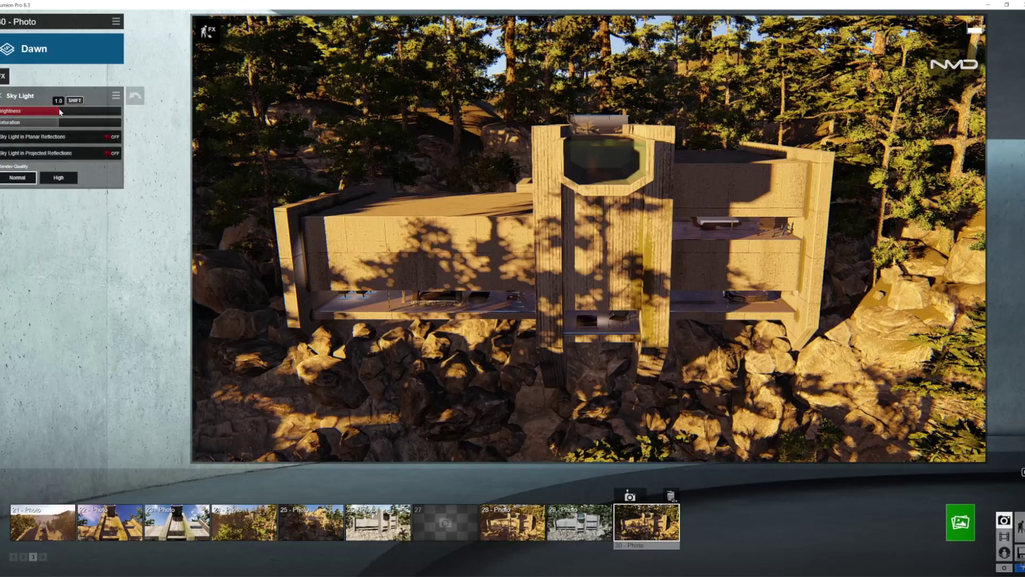
pyautogui.moveTo(60, 111); pyautogui.dragTo(77, 113)
pyautogui.click(110, 137)
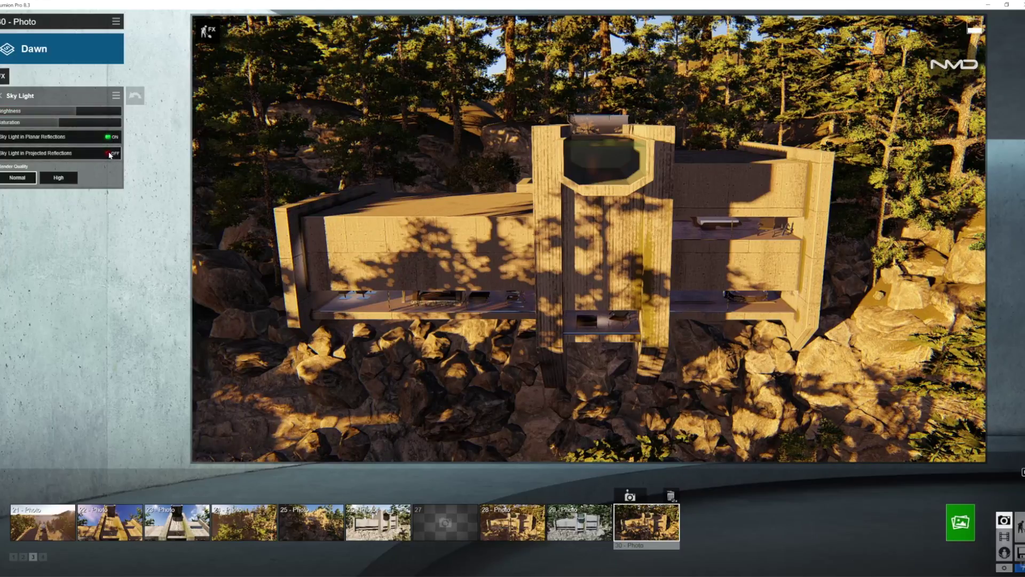
pyautogui.click(110, 153)
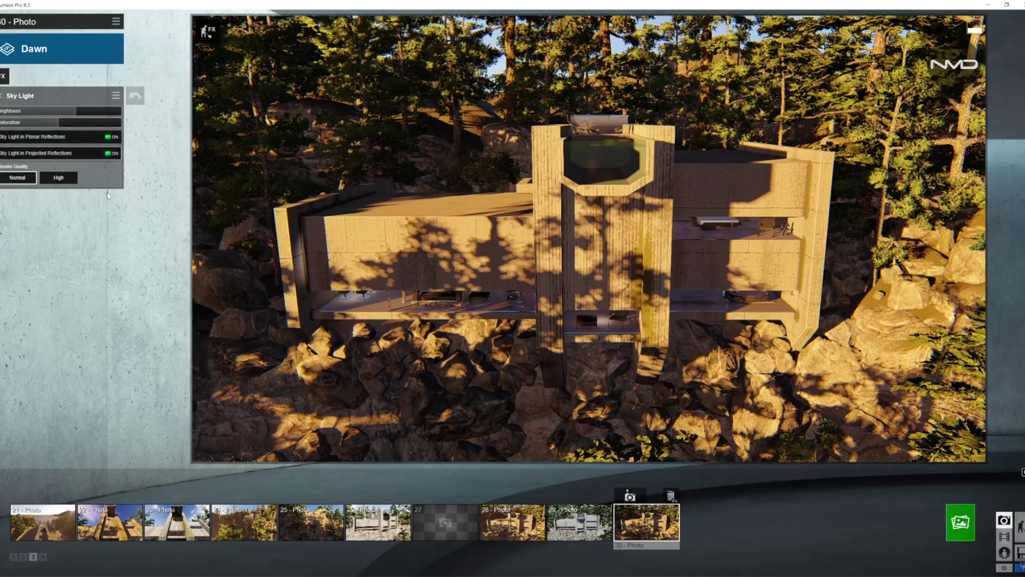
pyautogui.click(67, 178)
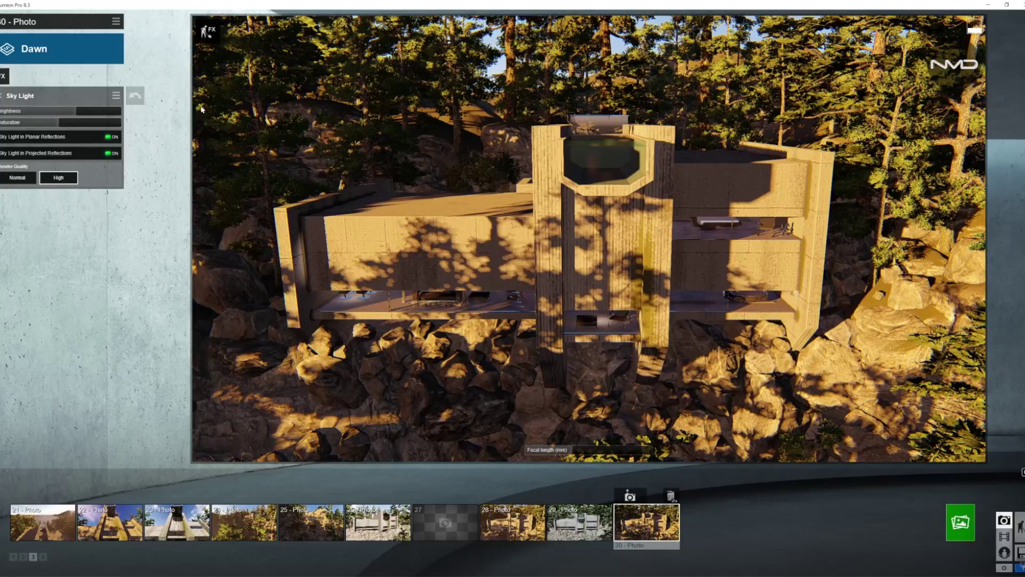
pyautogui.click(2, 96)
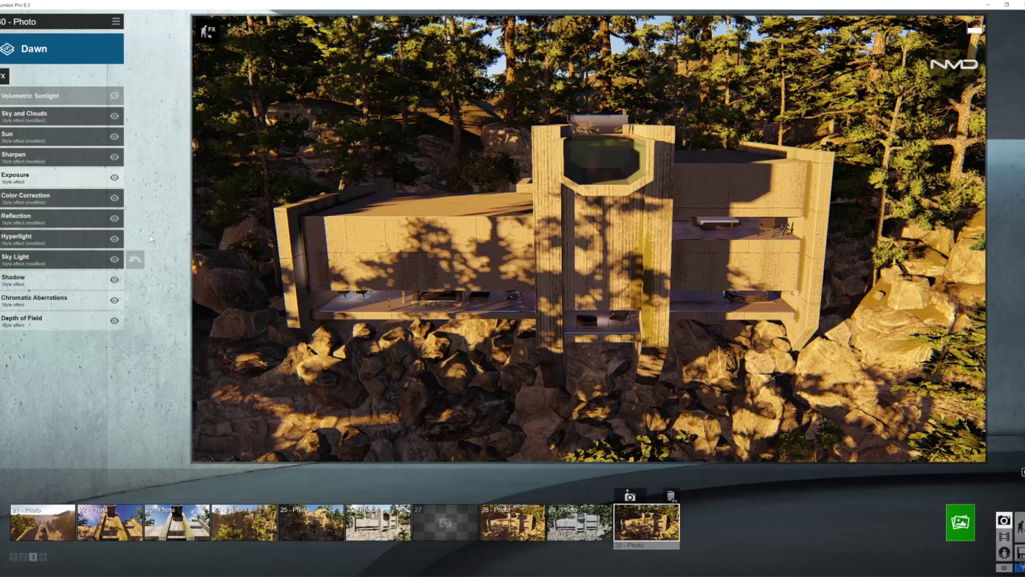
pyautogui.click(62, 287)
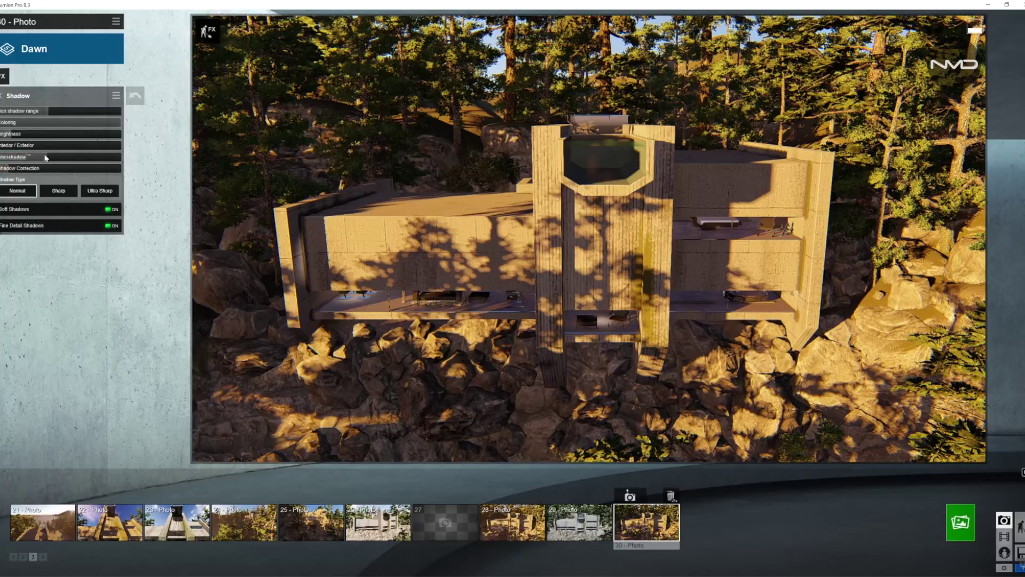
# Lower the shadow Omnishadow to about 0.49 and Coloring to 0.0.
pyautogui.moveTo(48, 157)
pyautogui.moveTo(48, 158); pyautogui.dragTo(47, 158)
pyautogui.moveTo(59, 113)
pyautogui.moveTo(117, 123); pyautogui.dragTo(19, 123)
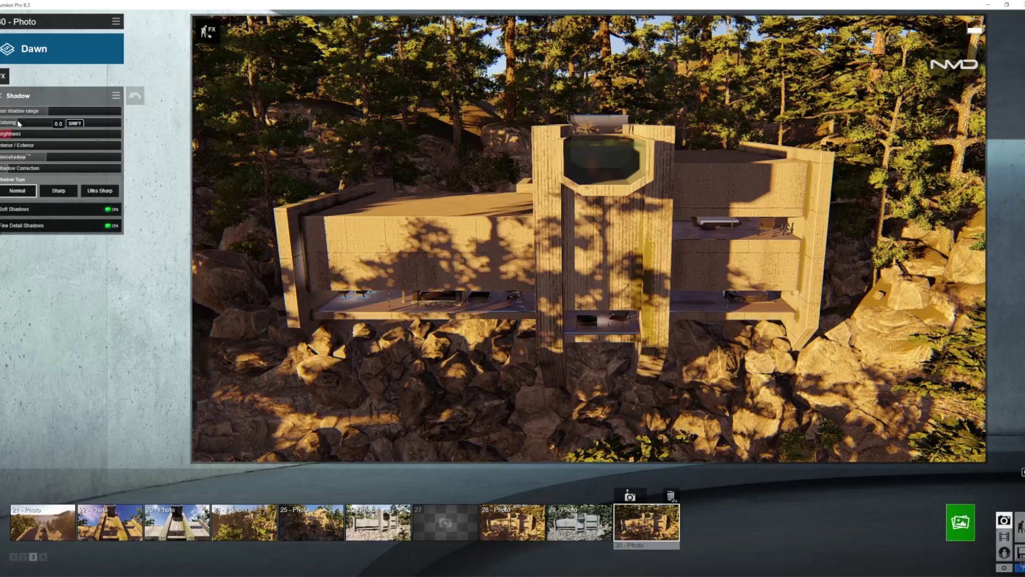
pyautogui.click(2, 95)
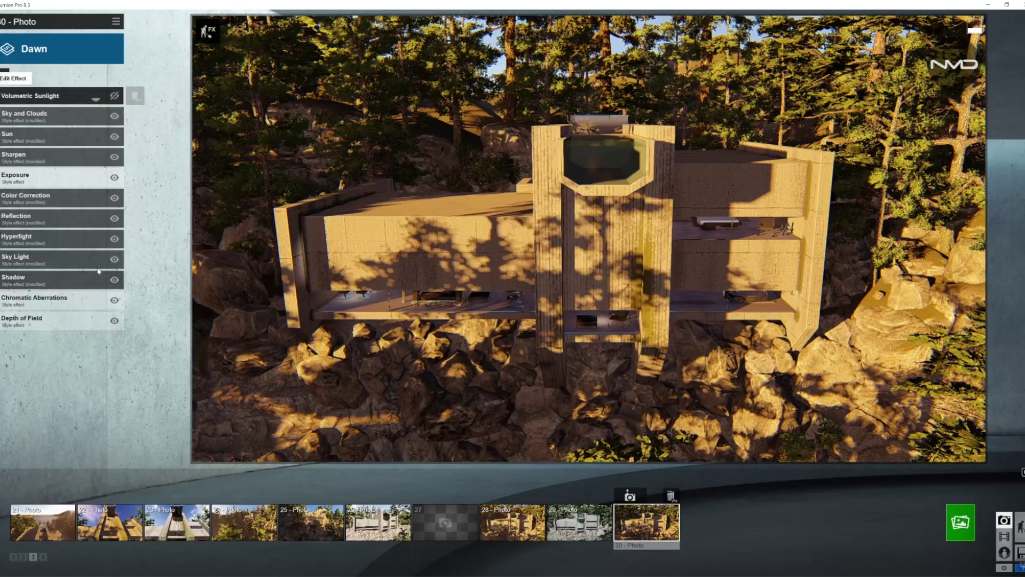
# Add slight Chromatic Aberrations with dispersion set to 0.0443.
pyautogui.click(58, 297)
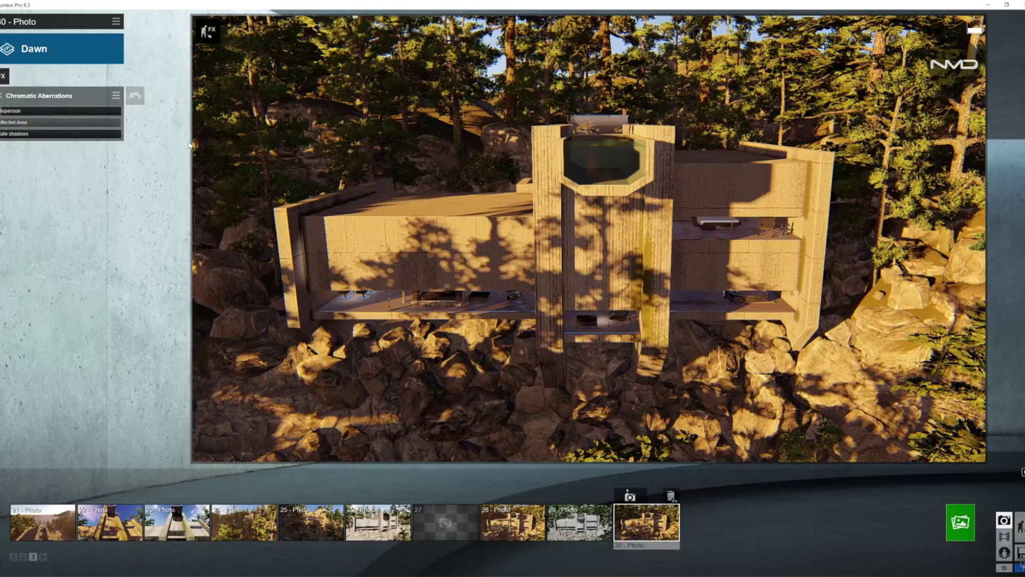
pyautogui.moveTo(2, 114)
pyautogui.click(2, 114)
pyautogui.click(3, 95)
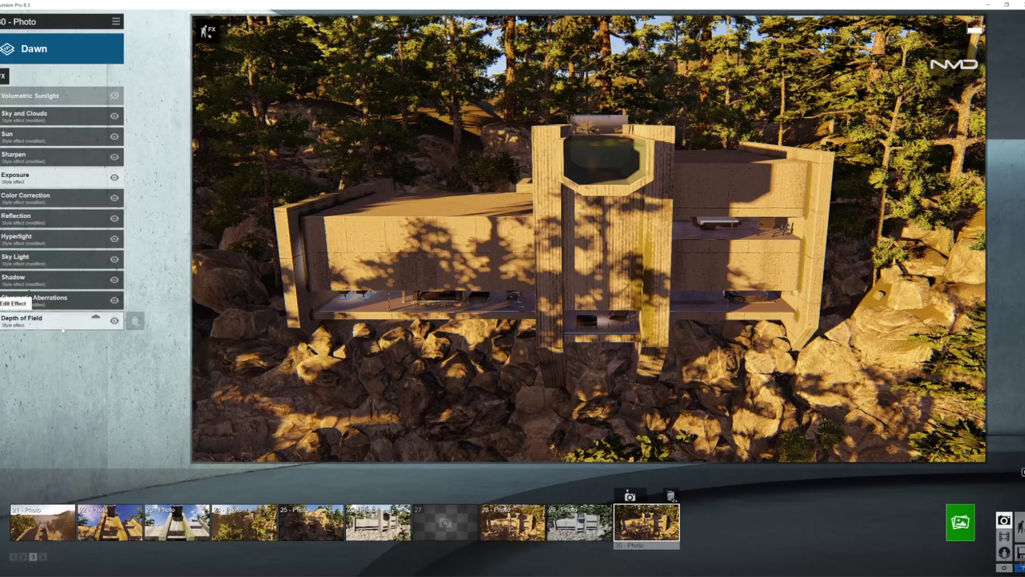
# Give Depth of Field a strong amount, foreground/background 0.6, and auto focus on.
pyautogui.click(32, 319)
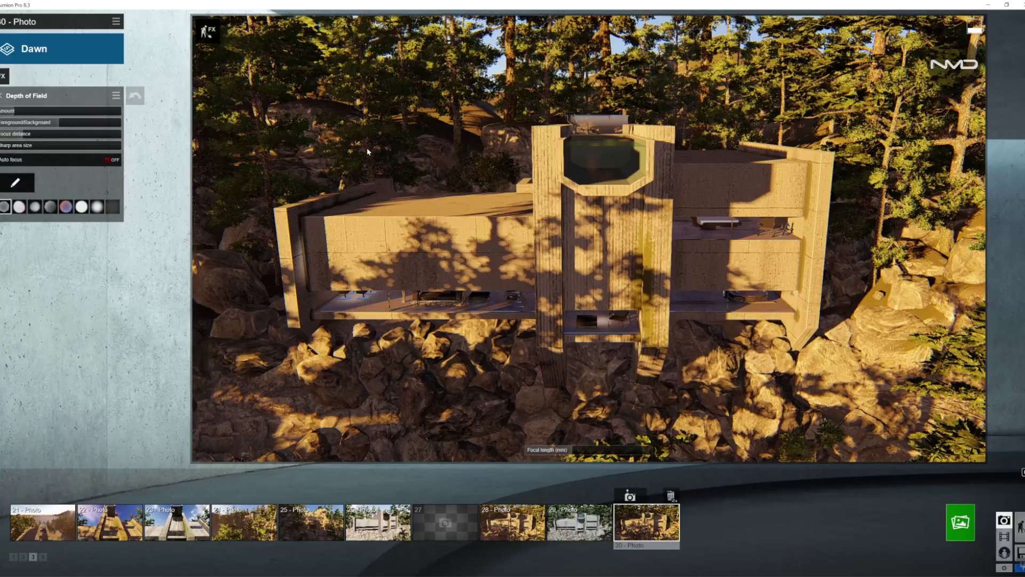
pyautogui.moveTo(15, 114)
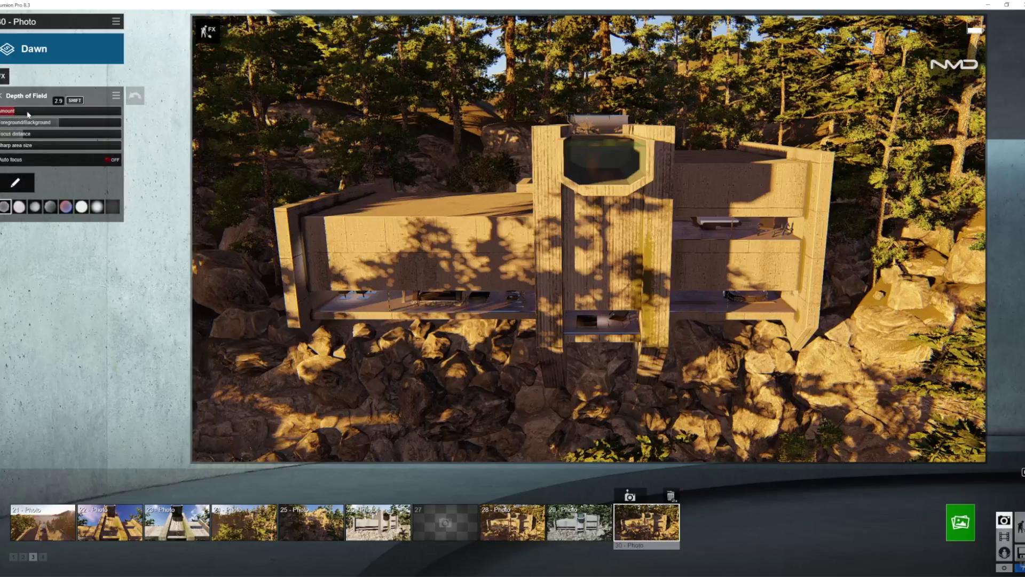
pyautogui.moveTo(16, 111); pyautogui.dragTo(67, 111)
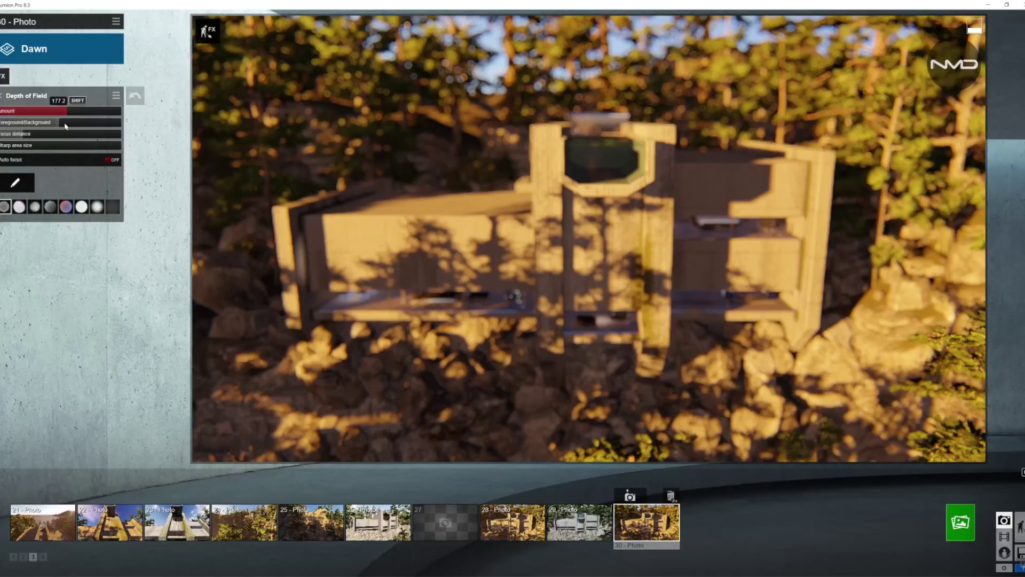
pyautogui.moveTo(75, 123); pyautogui.dragTo(103, 123)
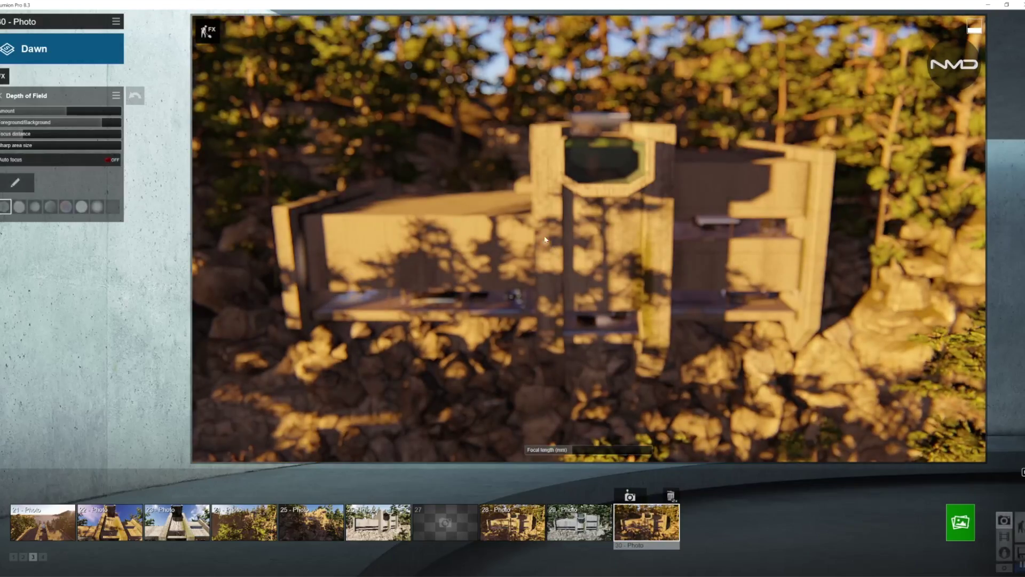
pyautogui.click(112, 160)
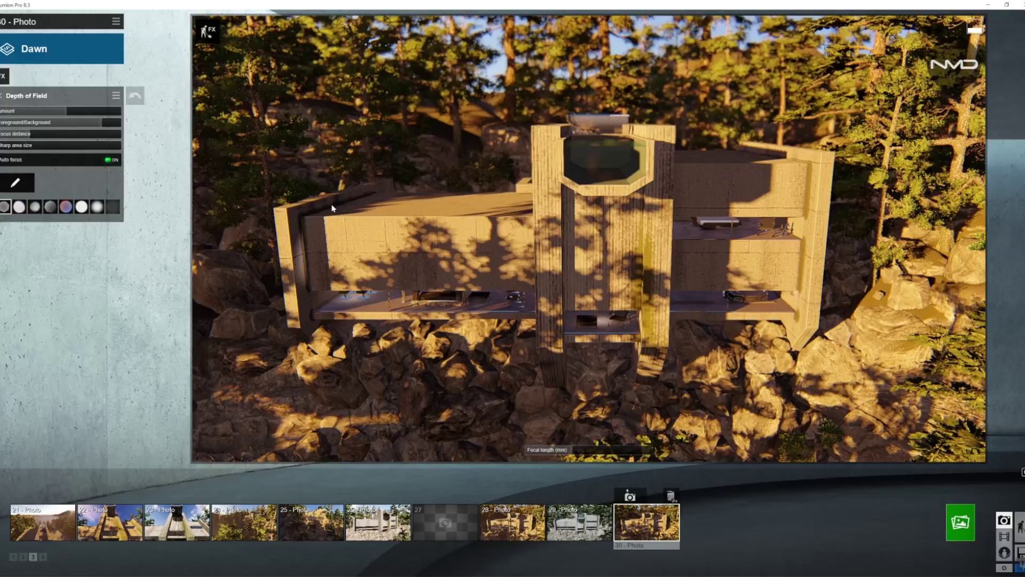
# Cut Volumetric Sunlight brightness almost to zero, about 0.05, so the golden haze clears.
pyautogui.click(2, 96)
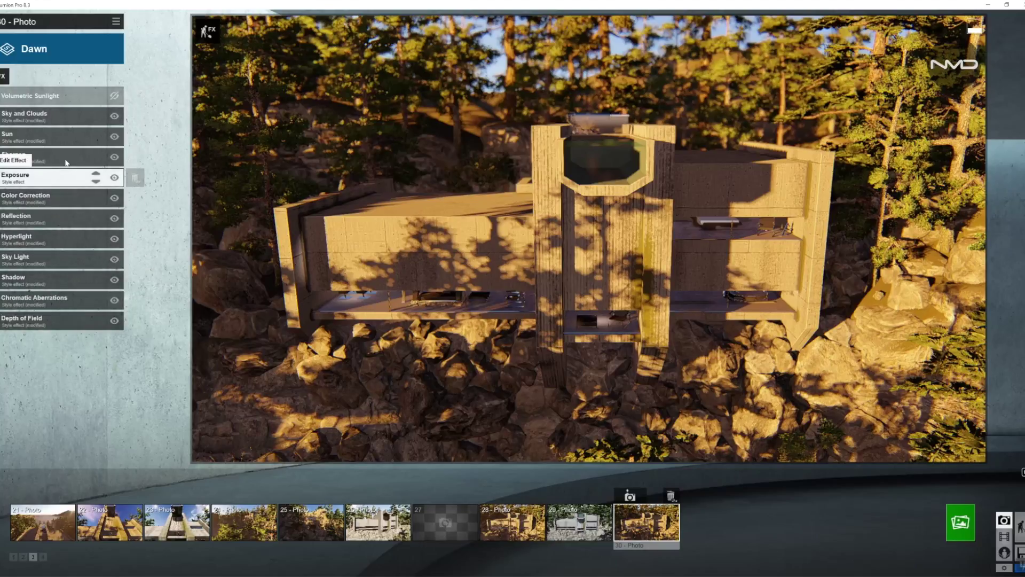
pyautogui.click(67, 100)
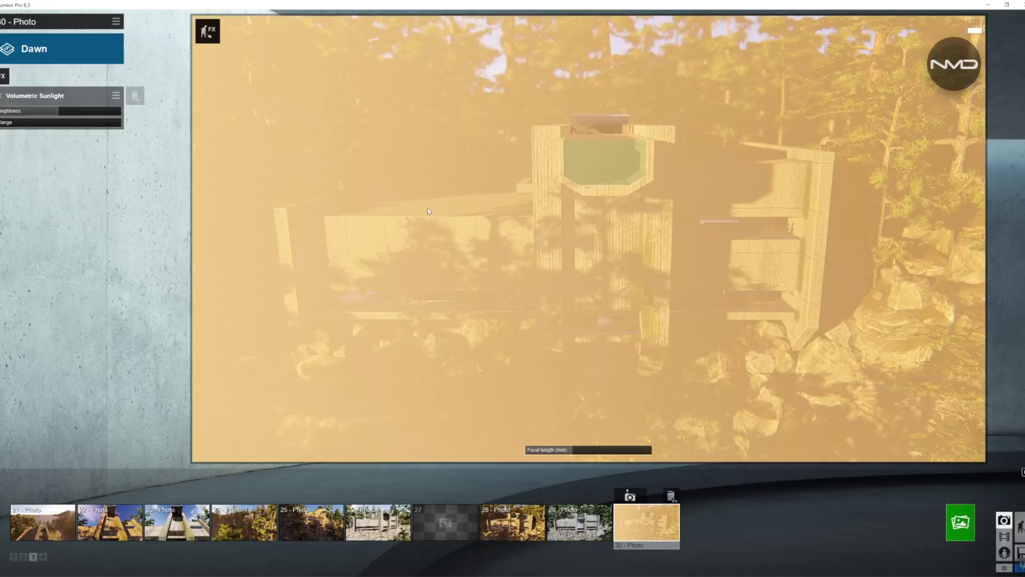
pyautogui.moveTo(59, 111); pyautogui.dragTo(1, 111)
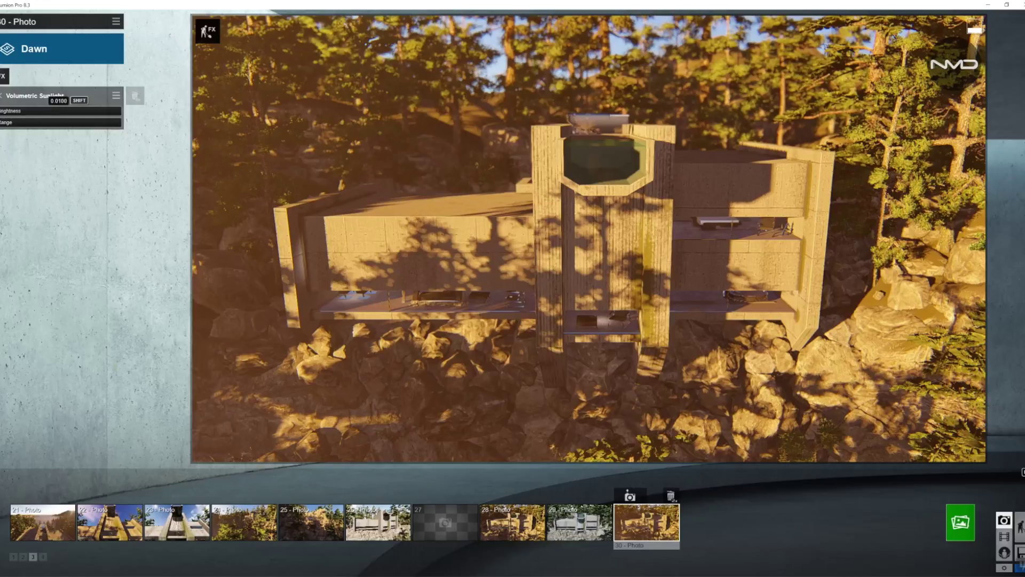
pyautogui.moveTo(1, 111); pyautogui.dragTo(0, 124)
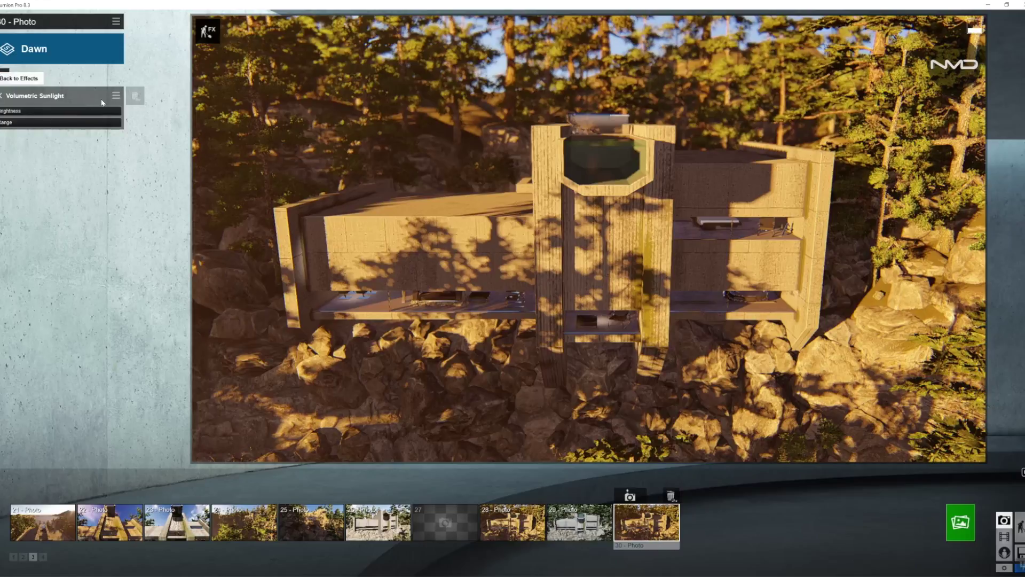
pyautogui.click(1, 95)
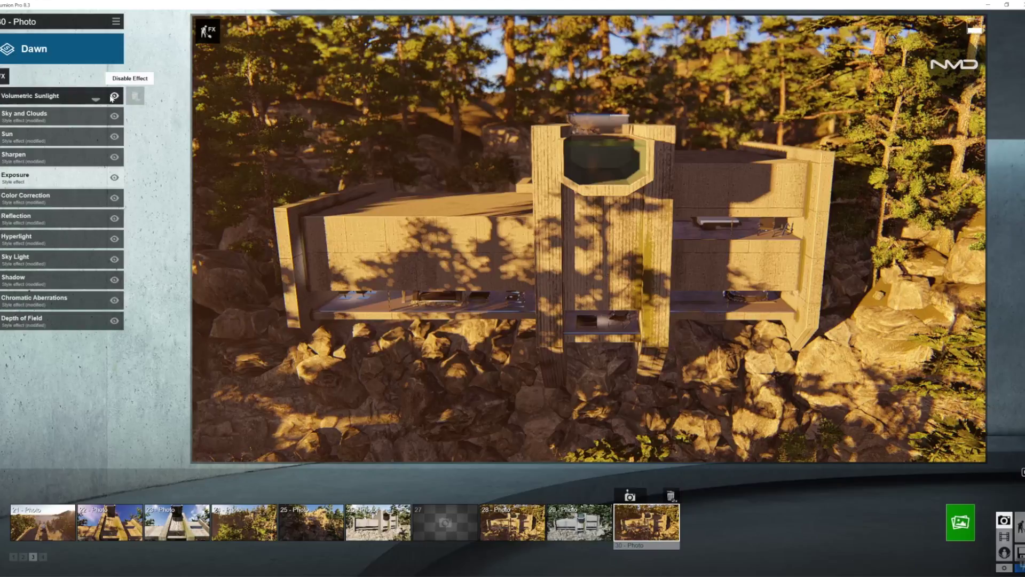
# Compare Volumetric Sunlight off and on, then lower Exposure slightly to 0.5355.
pyautogui.click(114, 96)
pyautogui.click(114, 96)
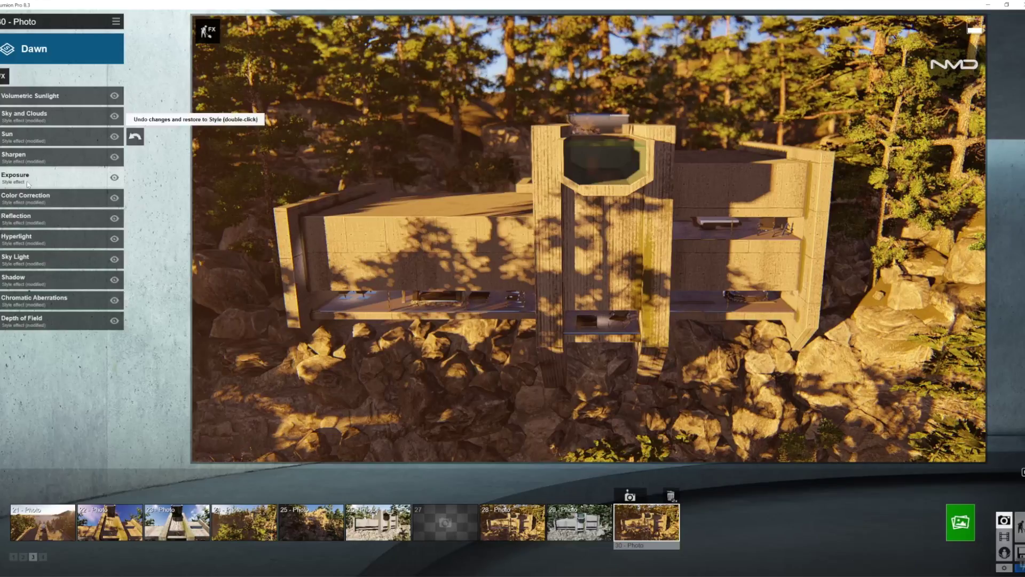
pyautogui.click(80, 177)
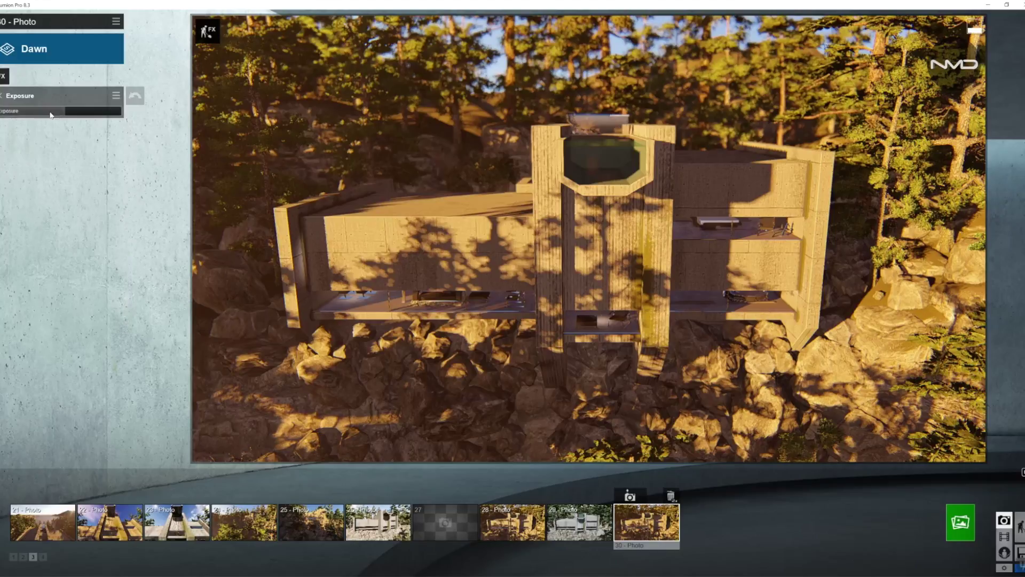
pyautogui.moveTo(66, 109)
pyautogui.moveTo(58, 113); pyautogui.dragTo(61, 113)
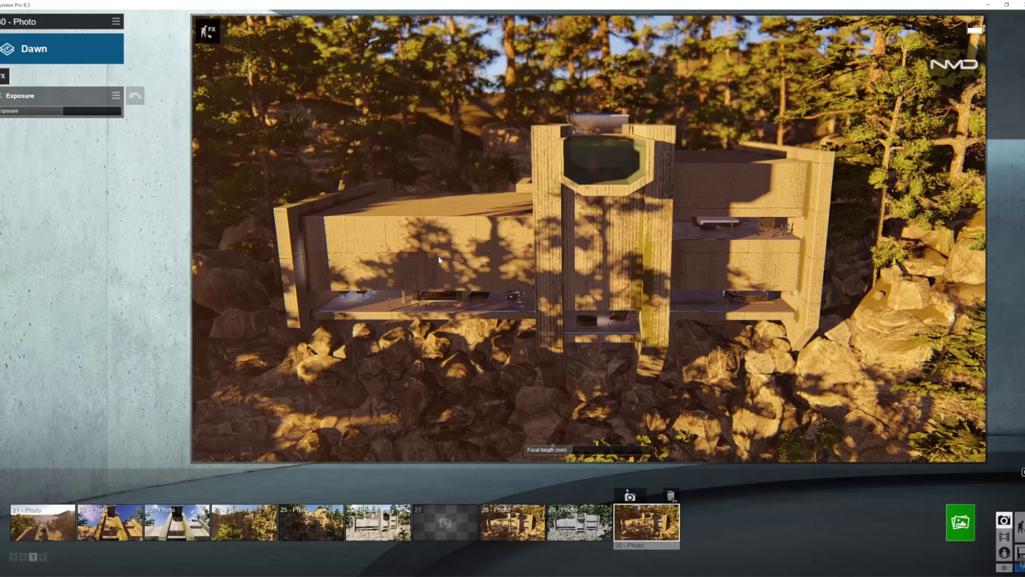
# Render the photo at Desktop 1920x1080 and save it as a JPG.
pyautogui.click(3, 94)
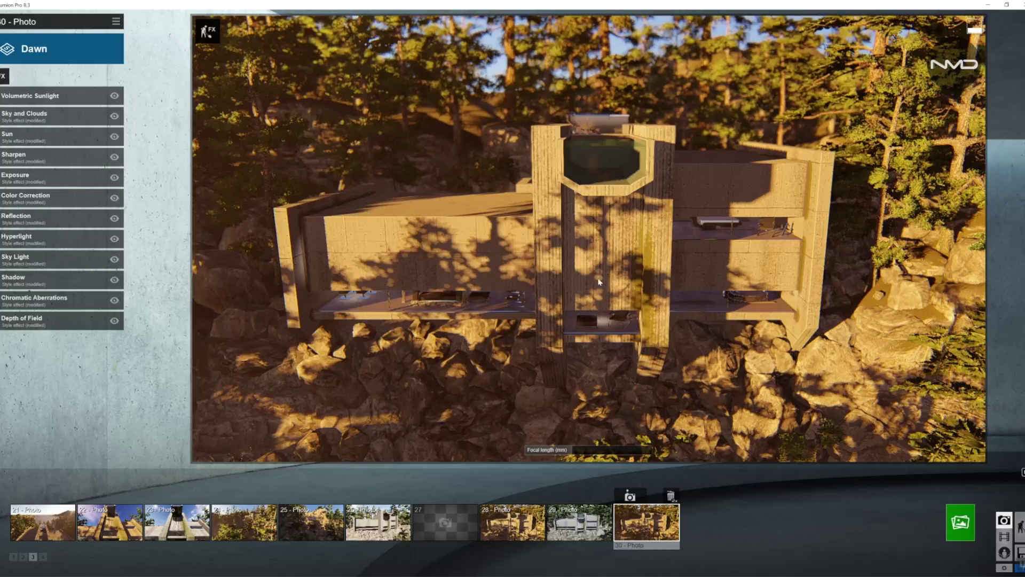
pyautogui.click(960, 521)
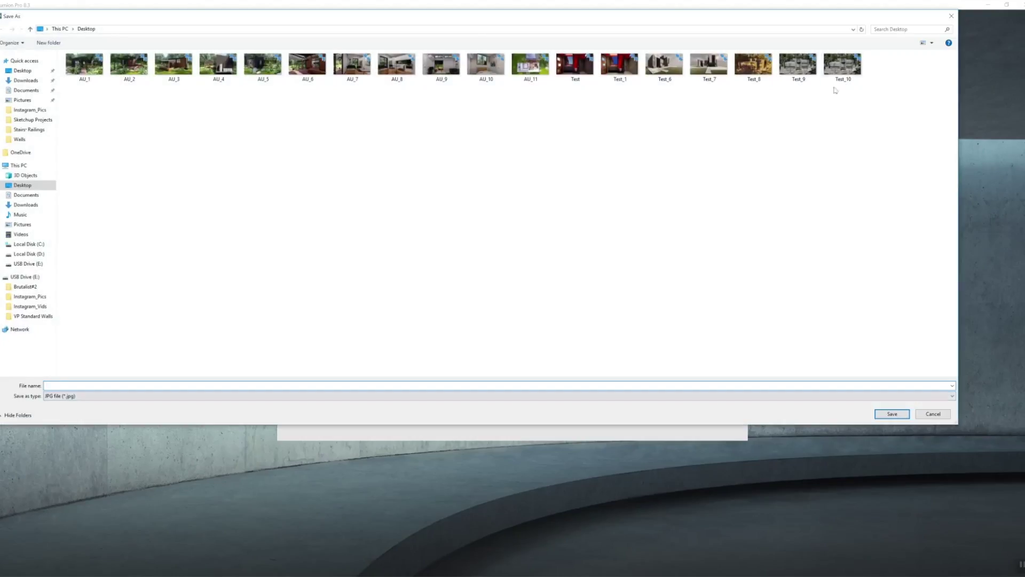
pyautogui.press('Return')
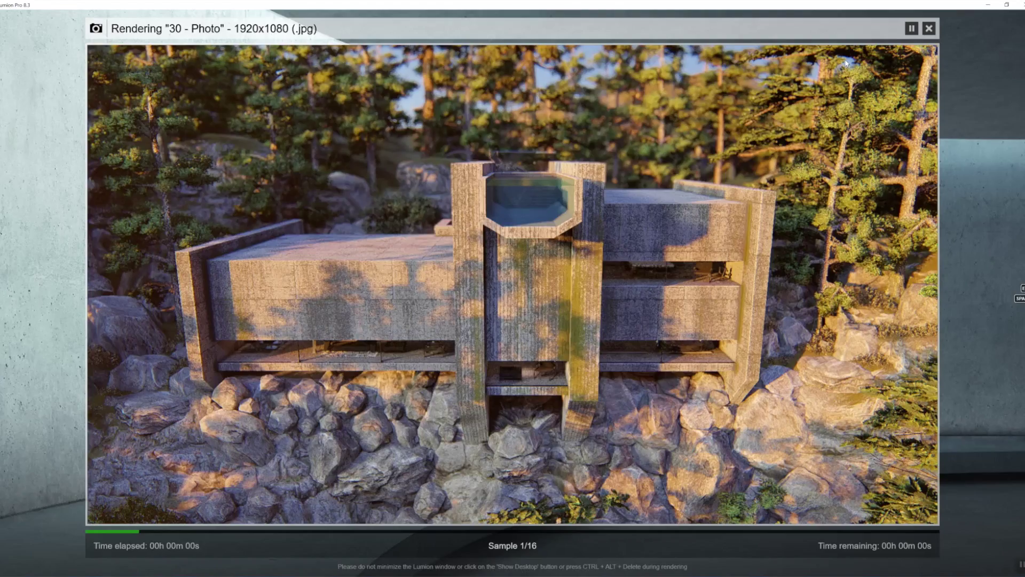